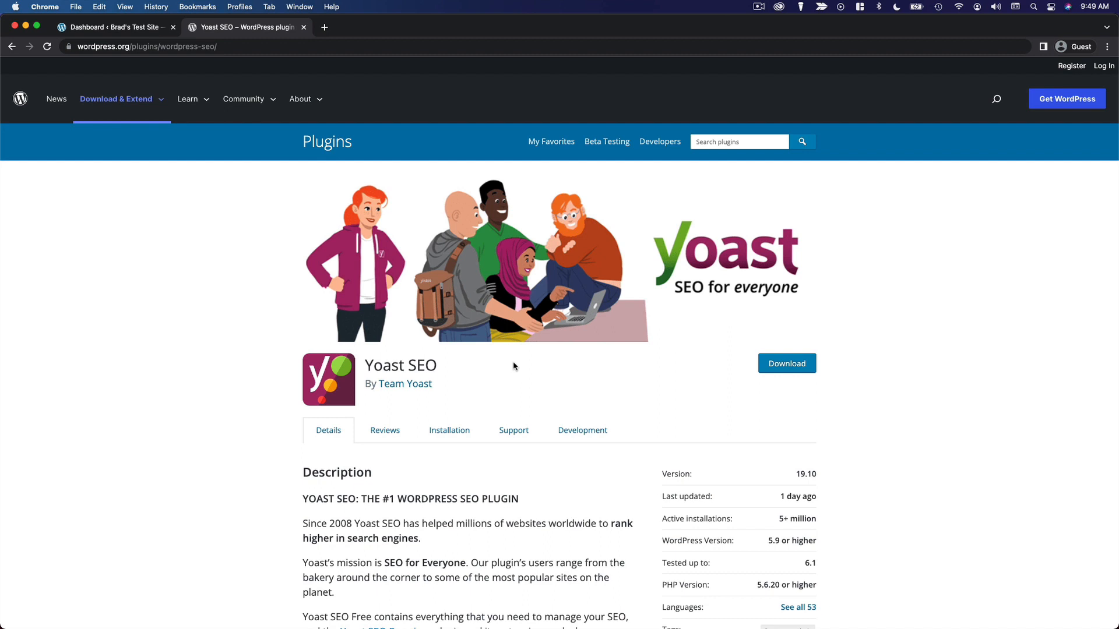
Search the WordPress site's installable plugins for "yoast seo"
{"action": "left_click", "coordinate": [149, 27]}
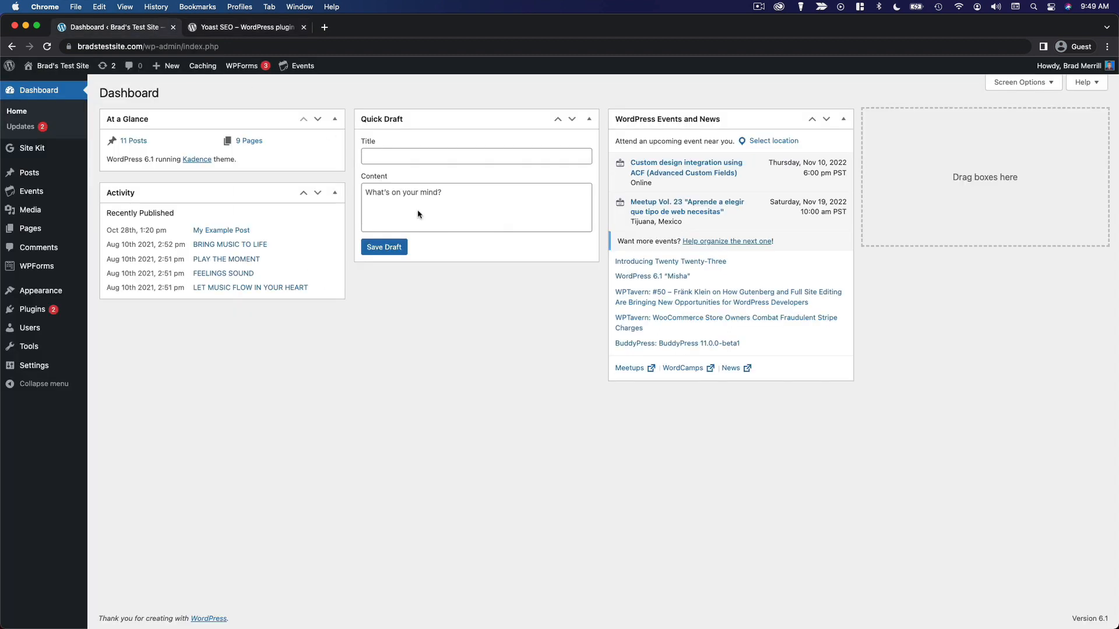
{"action": "mouse_move", "coordinate": [32, 310]}
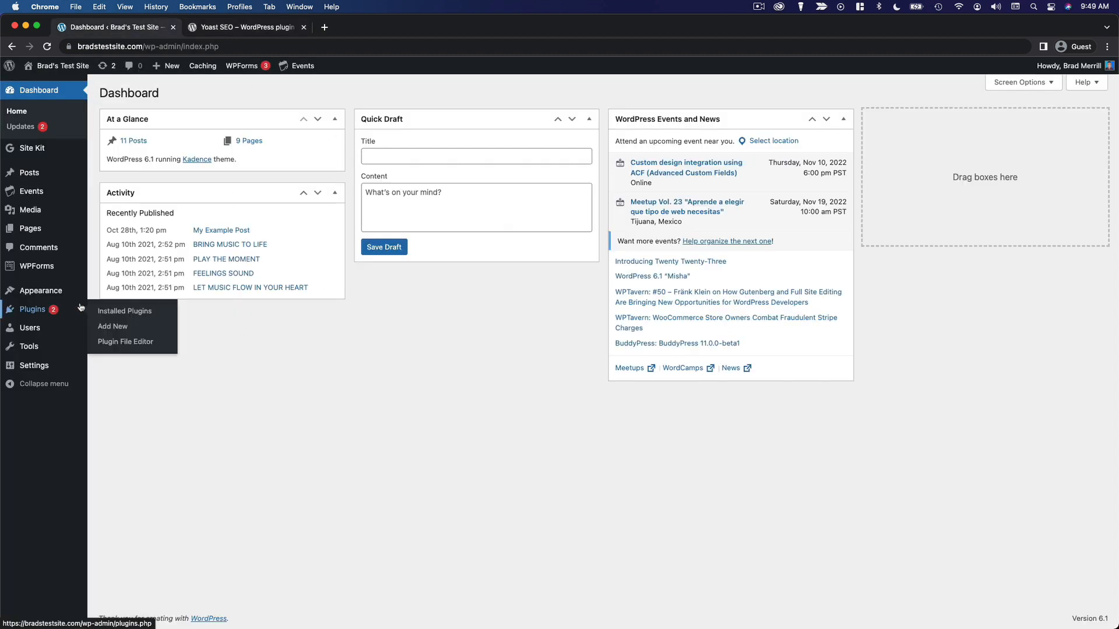
{"action": "left_click", "coordinate": [108, 327]}
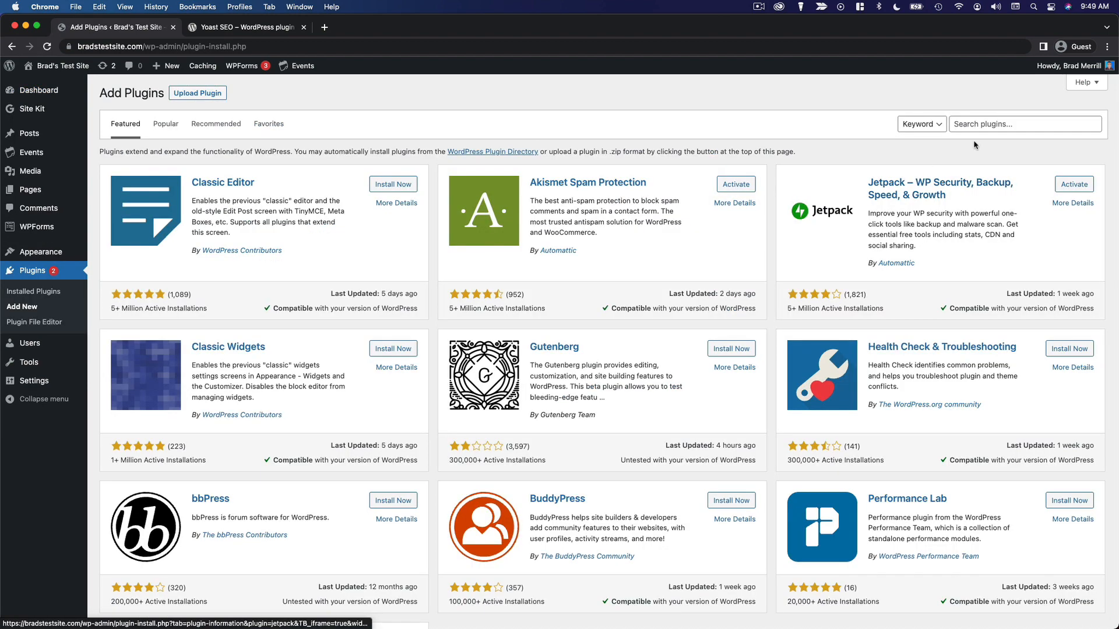
{"action": "left_click", "coordinate": [985, 124]}
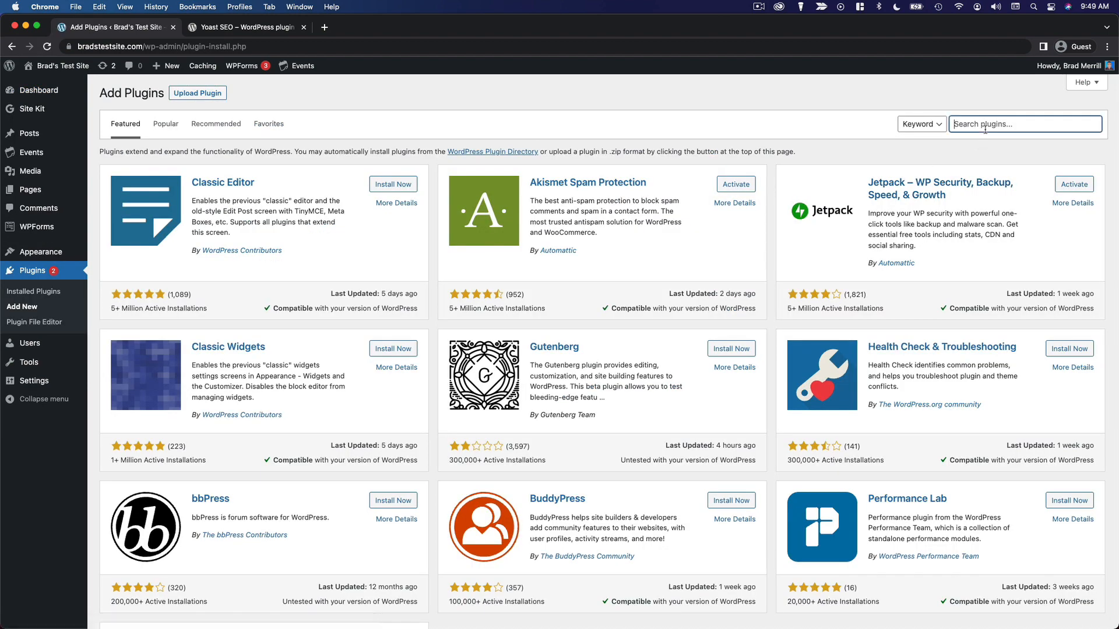
{"action": "type", "text": "yoast seo"}
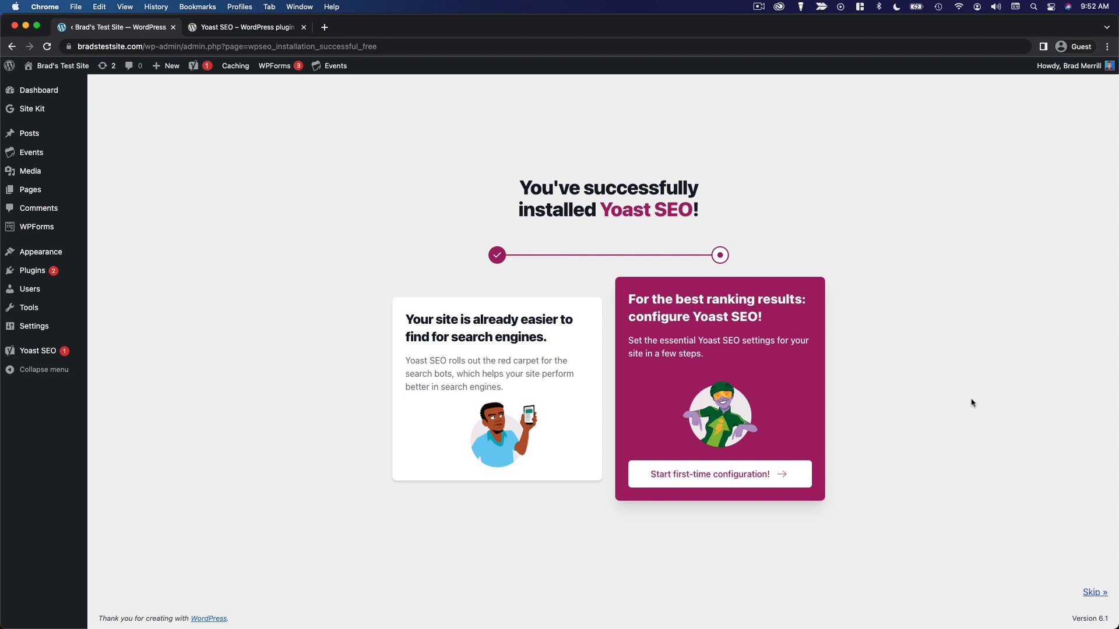
Start the Yoast SEO first-time configuration and continue past SEO data optimization without running it
{"action": "left_click", "coordinate": [766, 476]}
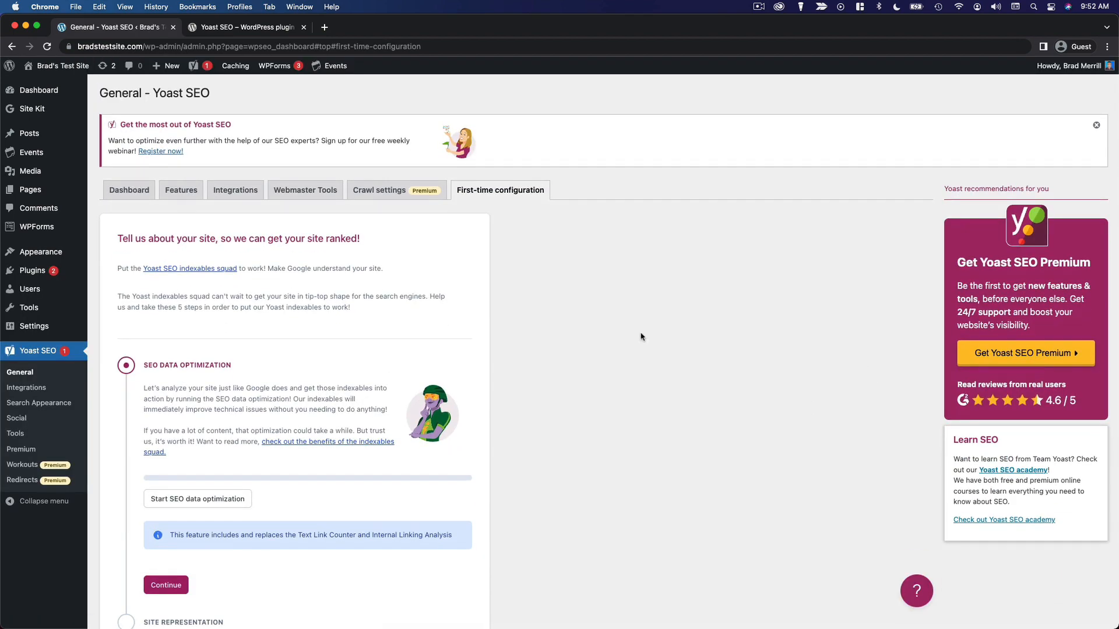
{"action": "scroll", "coordinate": [647, 345], "scroll_direction": "down", "scroll_amount": 3}
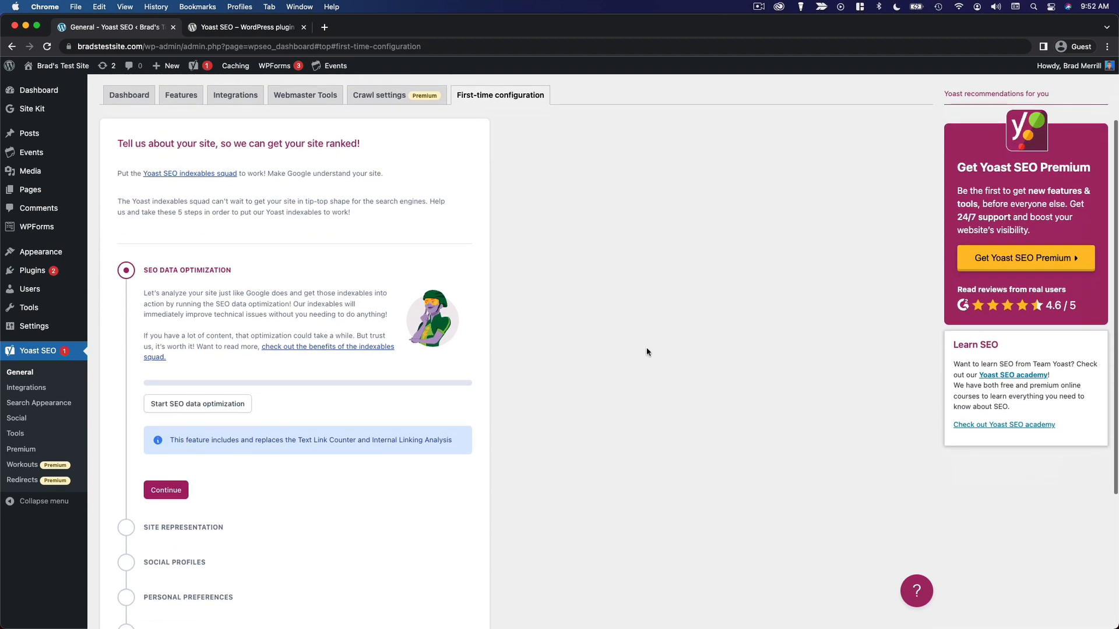
{"action": "left_click", "coordinate": [167, 490]}
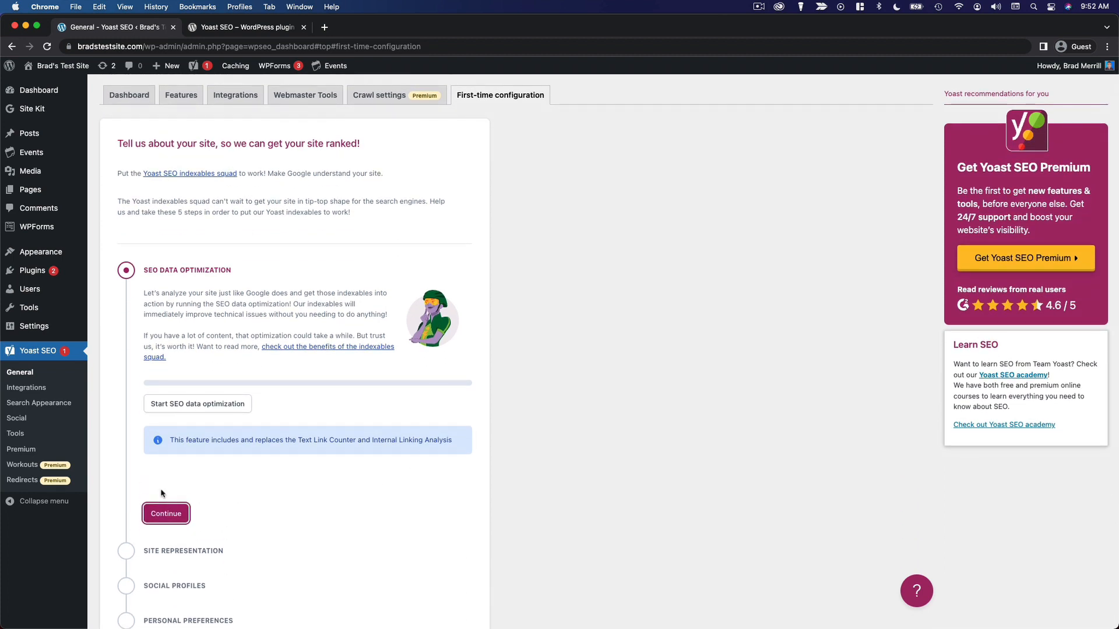
{"action": "left_click", "coordinate": [174, 537]}
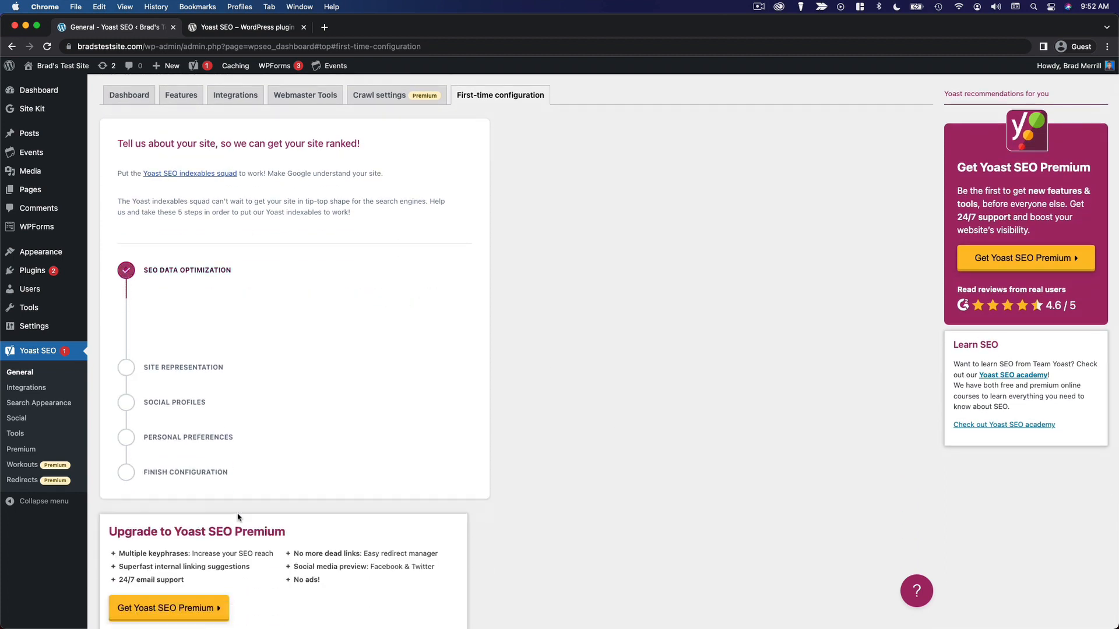
Choose Organization as what the site represents in the Site Representation section
{"action": "scroll", "coordinate": [554, 343], "scroll_direction": "down", "scroll_amount": 3}
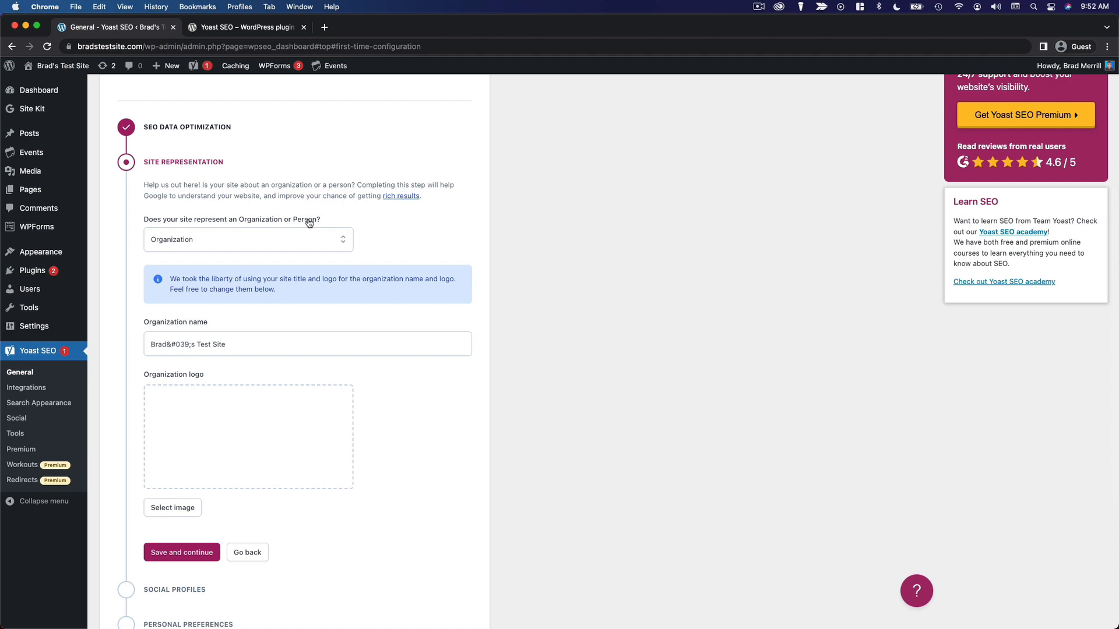
{"action": "left_click", "coordinate": [326, 234]}
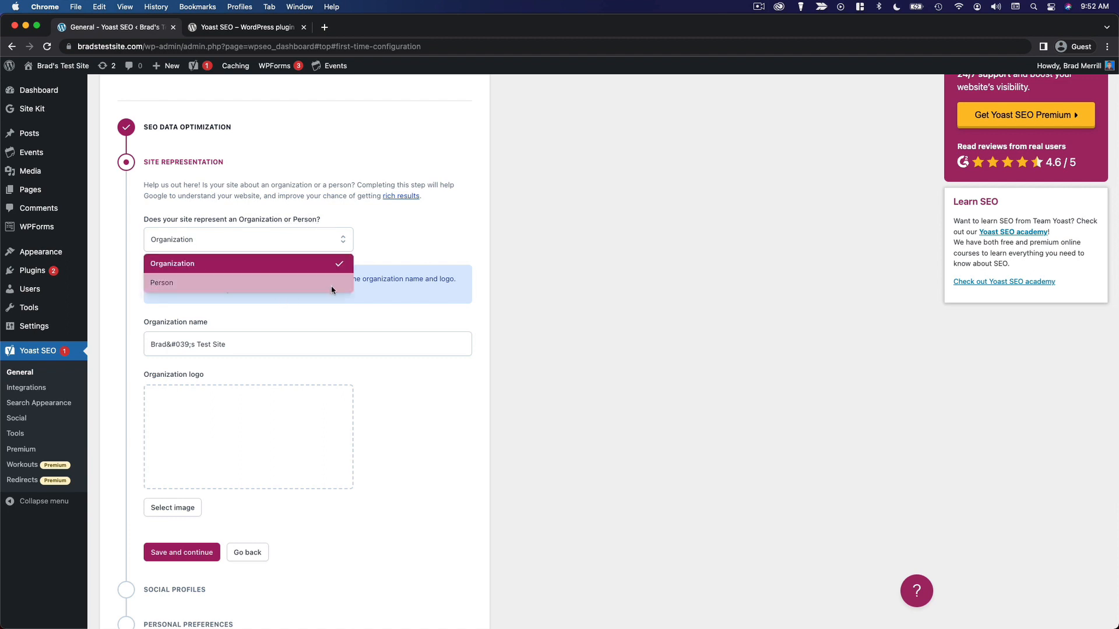
{"action": "left_click", "coordinate": [181, 267]}
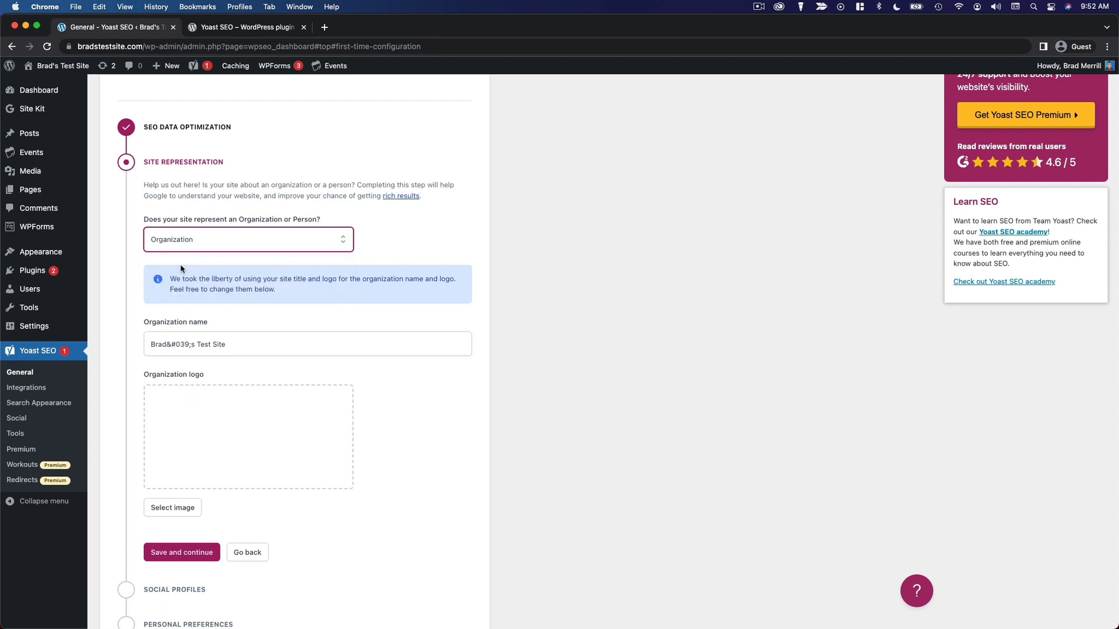
Replace the organization name with the site's title using a plain apostrophe, and save the site representation without a logo
{"action": "left_click", "coordinate": [258, 344]}
{"action": "key", "text": "super+a"}
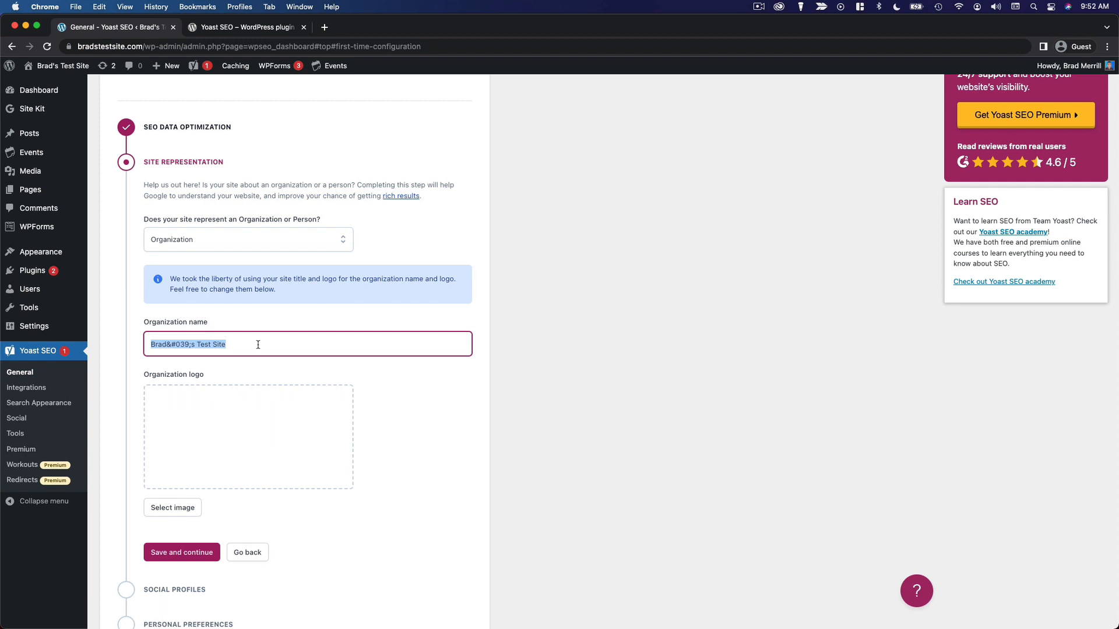
{"action": "type", "text": "Brad'"}
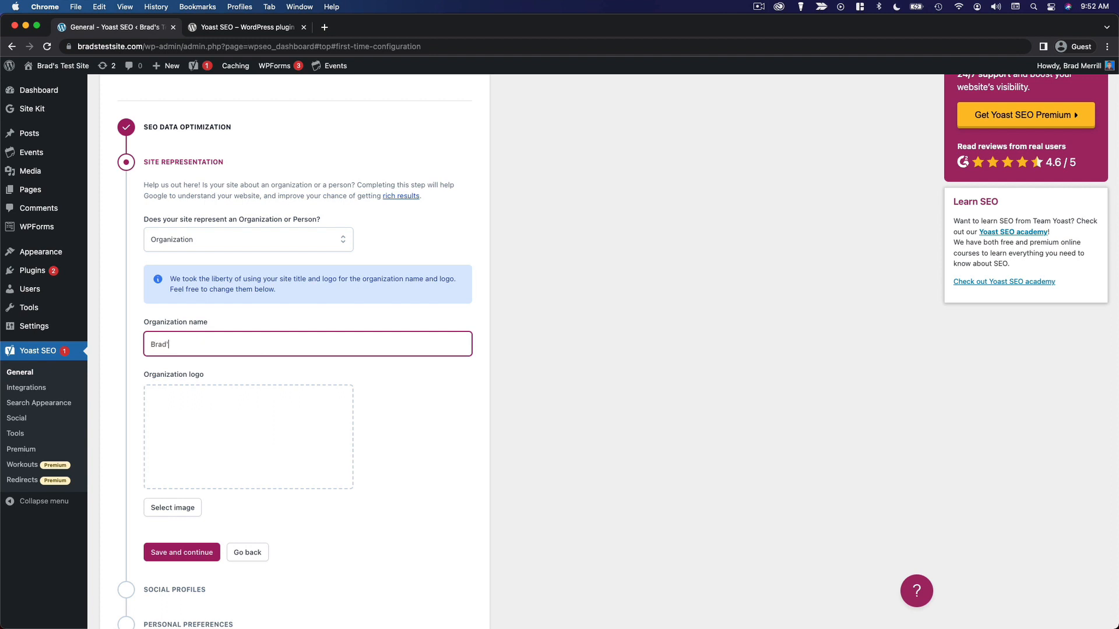
{"action": "type", "text": "s Test Site"}
{"action": "left_click", "coordinate": [463, 400]}
{"action": "scroll", "coordinate": [462, 391], "scroll_direction": "down", "scroll_amount": 5}
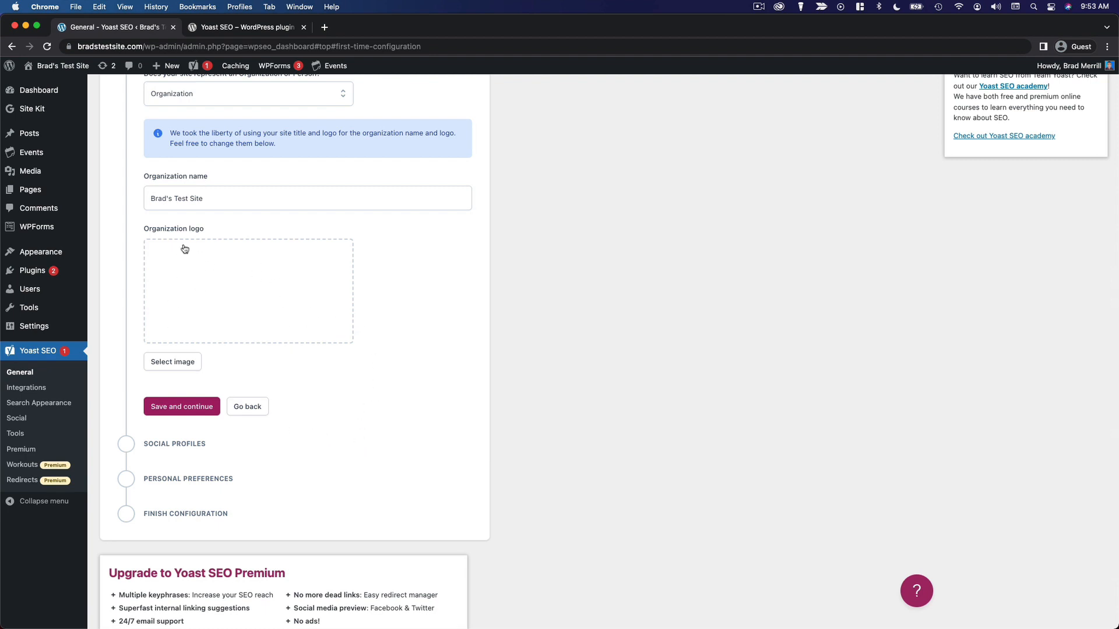
{"action": "left_click", "coordinate": [166, 407]}
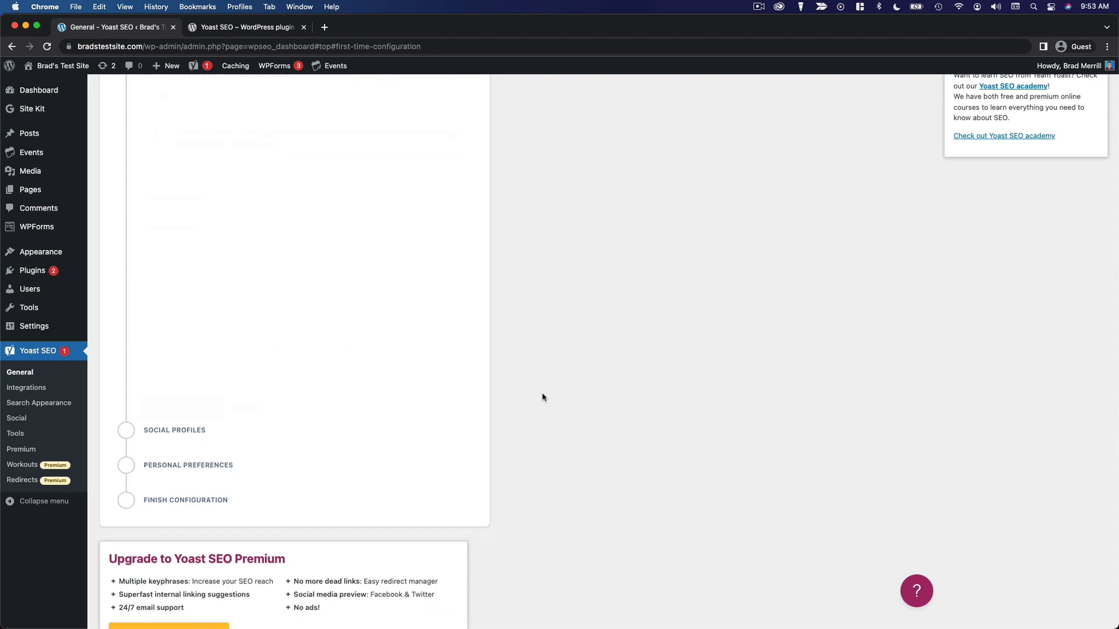
Save the social profiles empty and the personal preferences with site data tracking declined and no newsletter sign-up
{"action": "scroll", "coordinate": [542, 397], "scroll_direction": "down", "scroll_amount": 3}
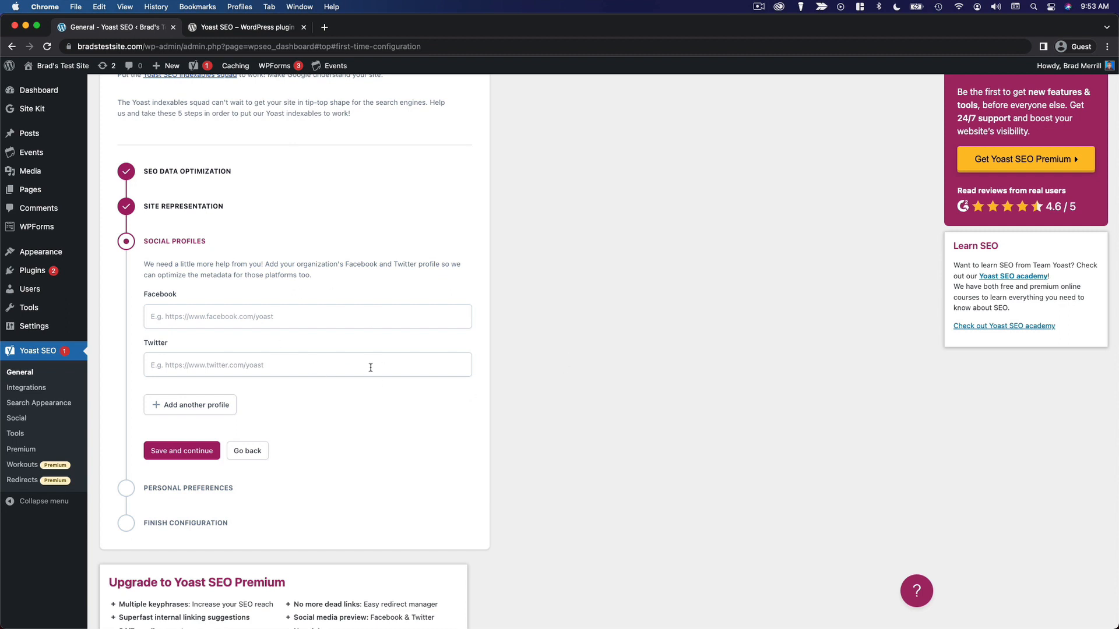
{"action": "left_click", "coordinate": [180, 460]}
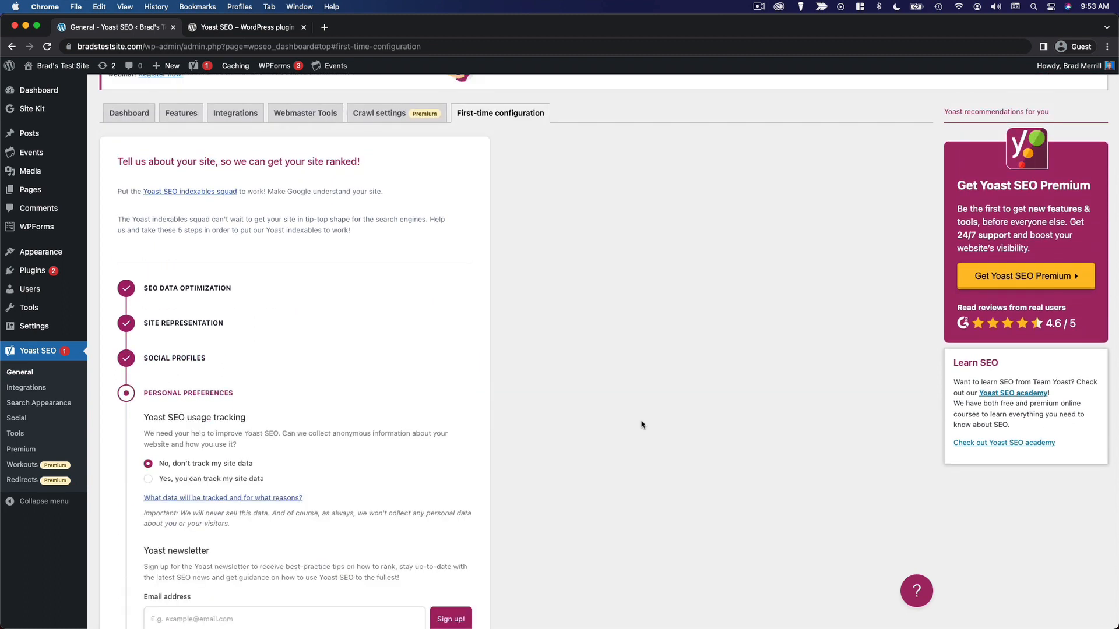
{"action": "scroll", "coordinate": [638, 421], "scroll_direction": "down", "scroll_amount": 5}
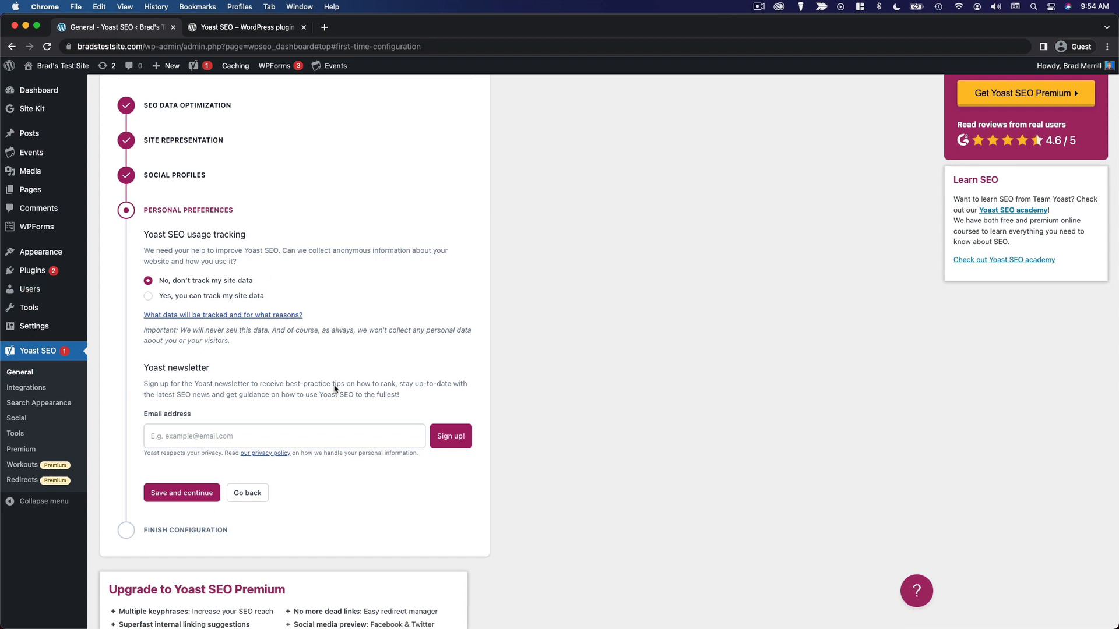
{"action": "left_click", "coordinate": [202, 494]}
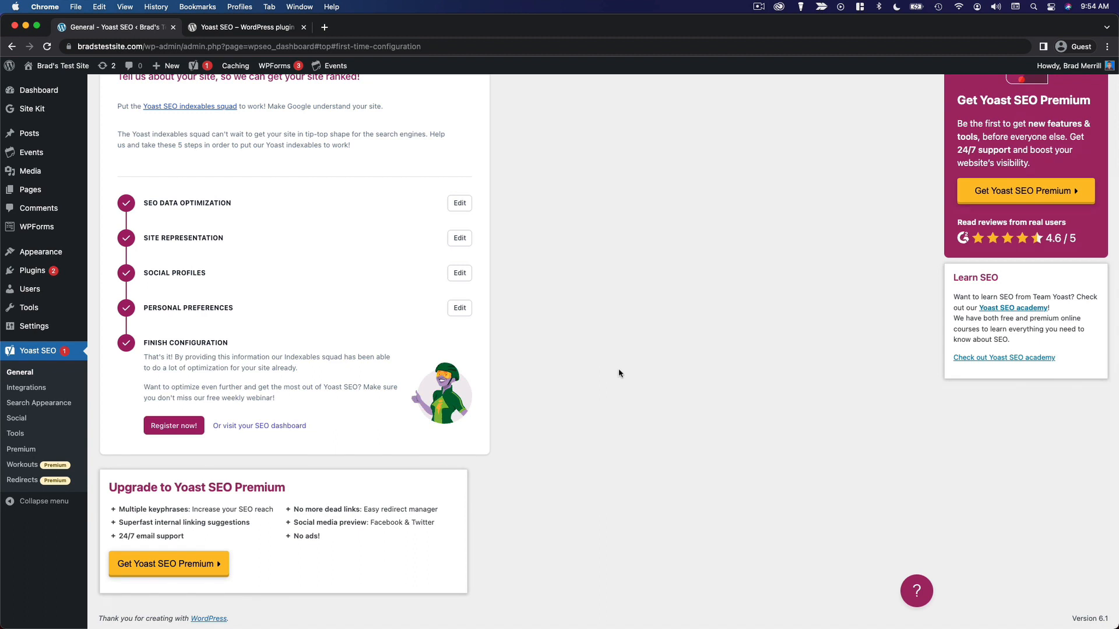
Open the Home front page for editing and show its Yoast SEO settings
{"action": "scroll", "coordinate": [618, 368], "scroll_direction": "up", "scroll_amount": 3}
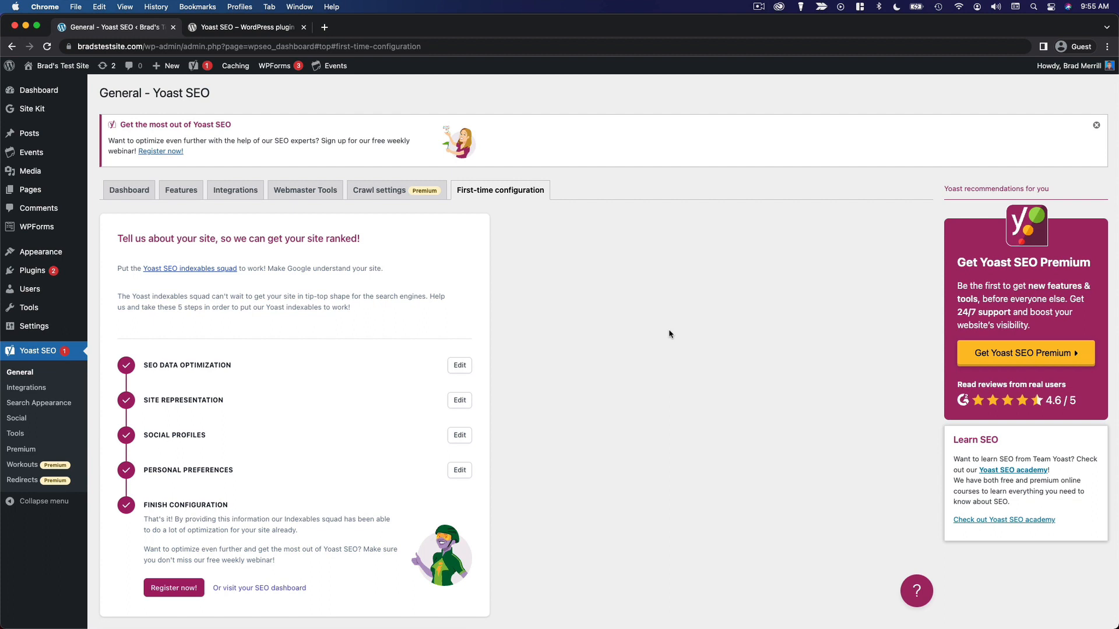
{"action": "left_click", "coordinate": [56, 188]}
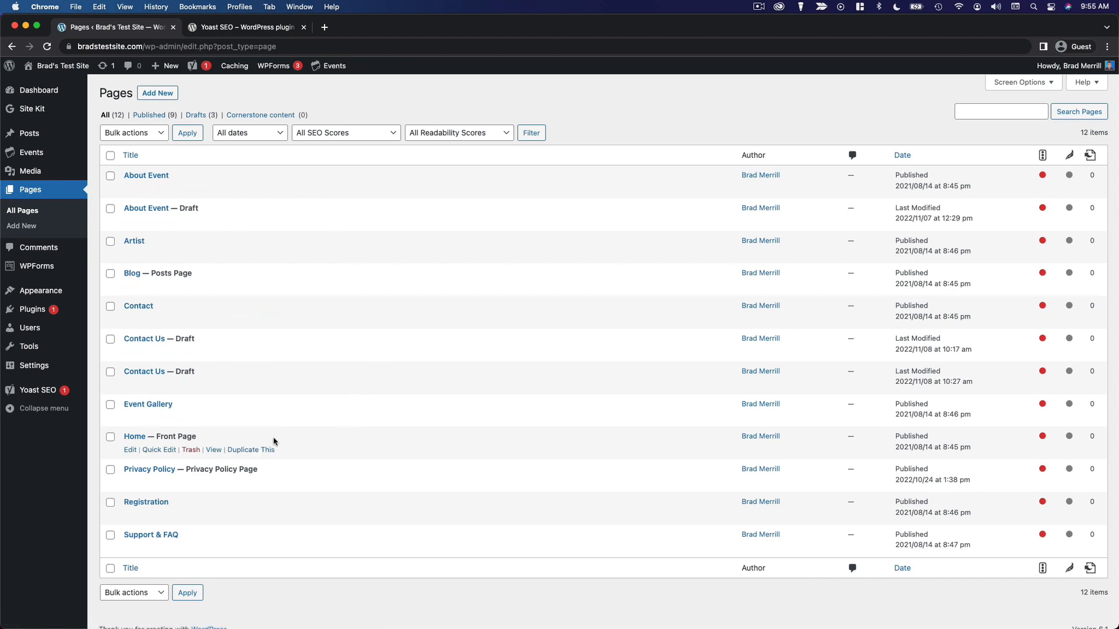
{"action": "left_click", "coordinate": [129, 438]}
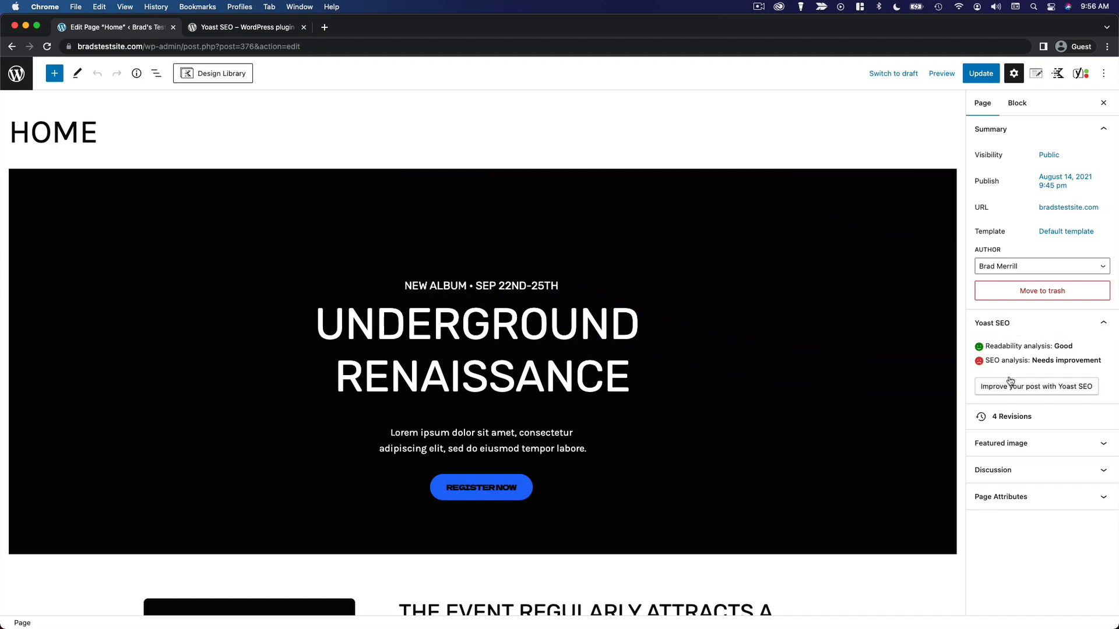
{"action": "left_click", "coordinate": [1079, 74]}
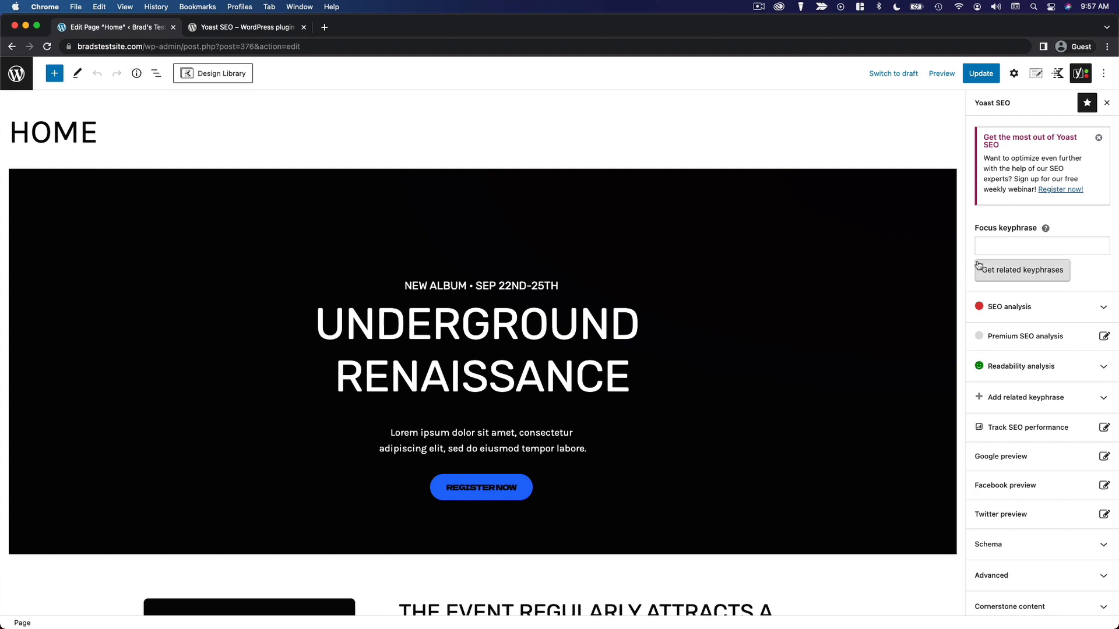
Set the Home page's focus keyphrase to "create a website"
{"action": "left_click", "coordinate": [989, 247]}
{"action": "type", "text": "create a "}
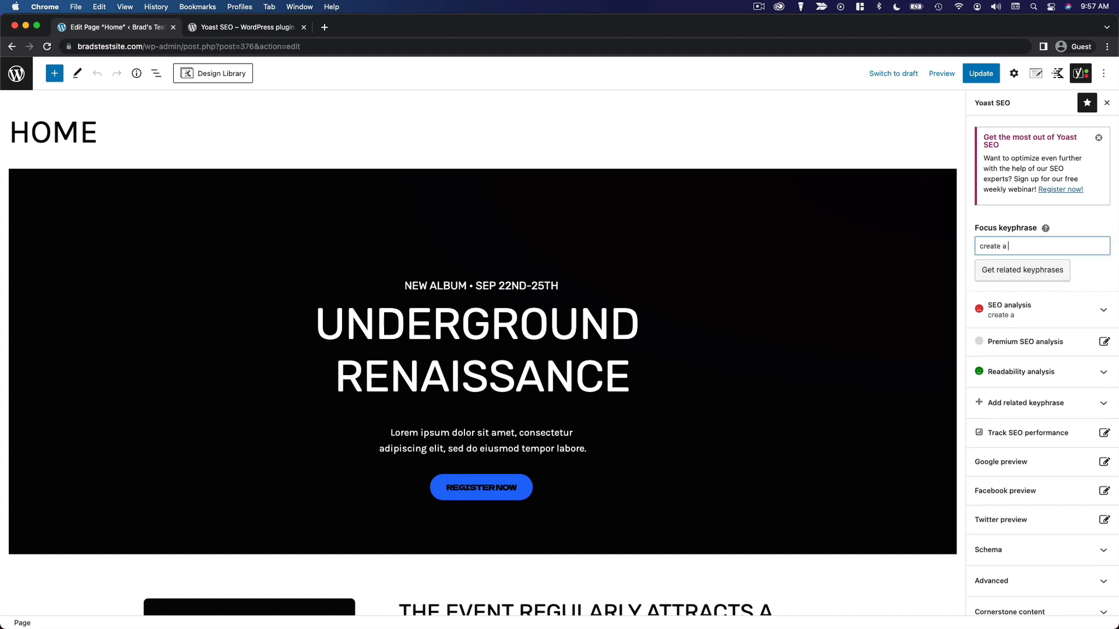
{"action": "type", "text": "website"}
{"action": "triple_click", "coordinate": [1067, 248]}
{"action": "left_click", "coordinate": [384, 327]}
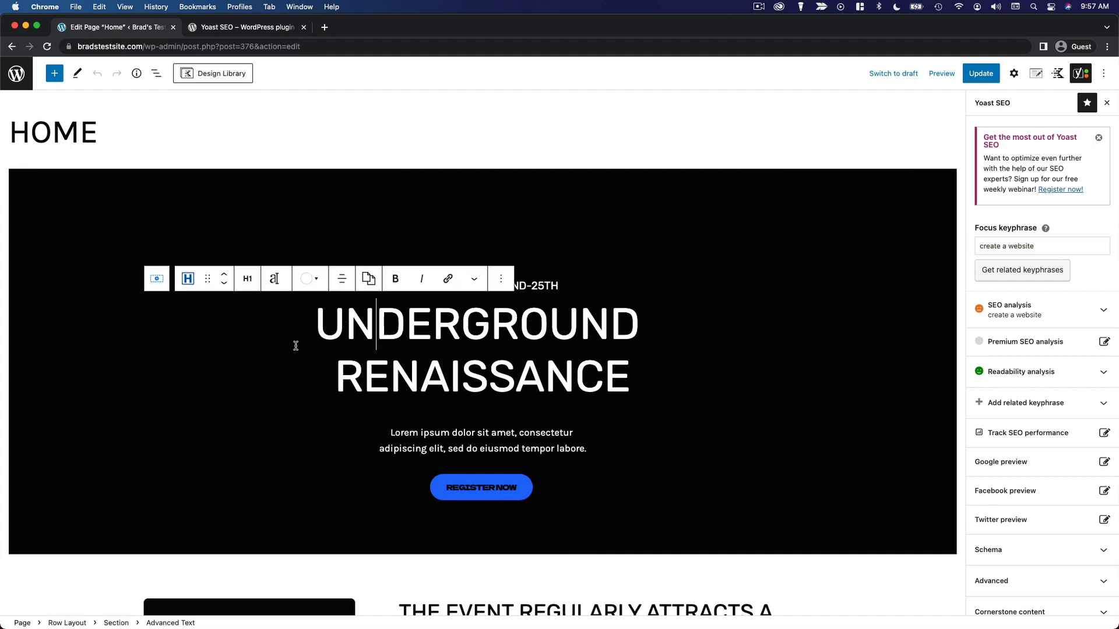
Set the Home page's focus keyphrase to "underground renaissance"
{"action": "triple_click", "coordinate": [1005, 249]}
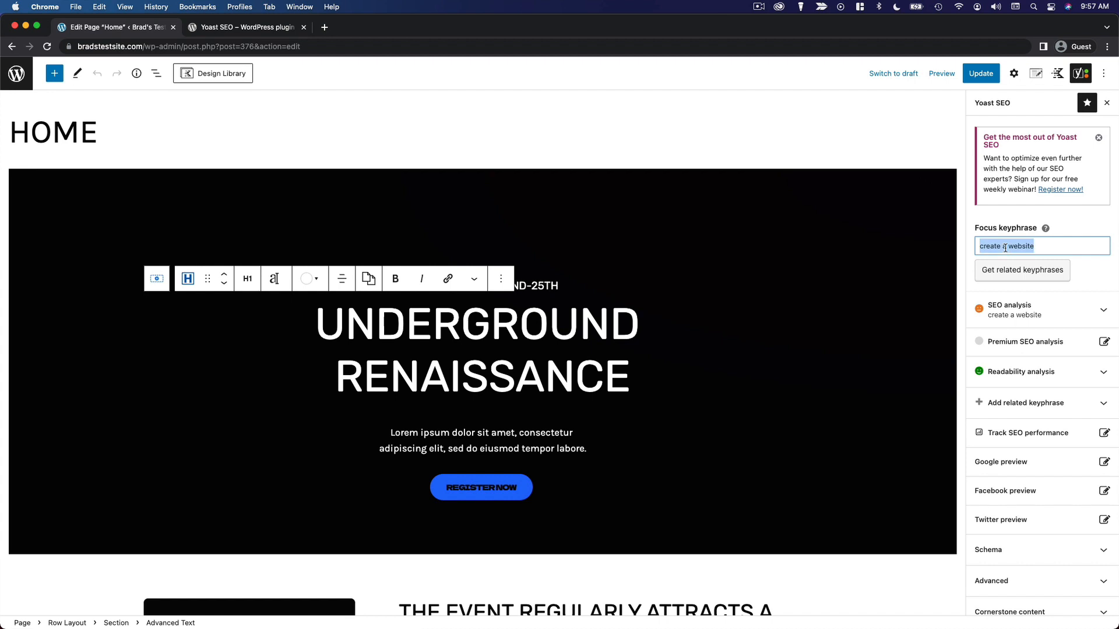
{"action": "type", "text": "und"}
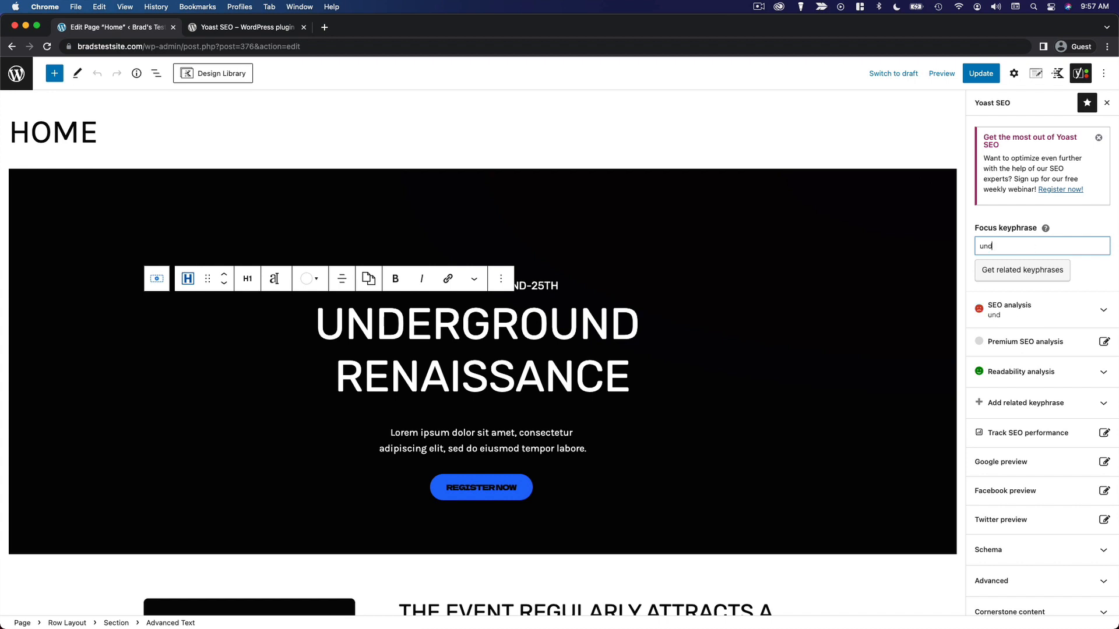
{"action": "type", "text": "erground renaissance"}
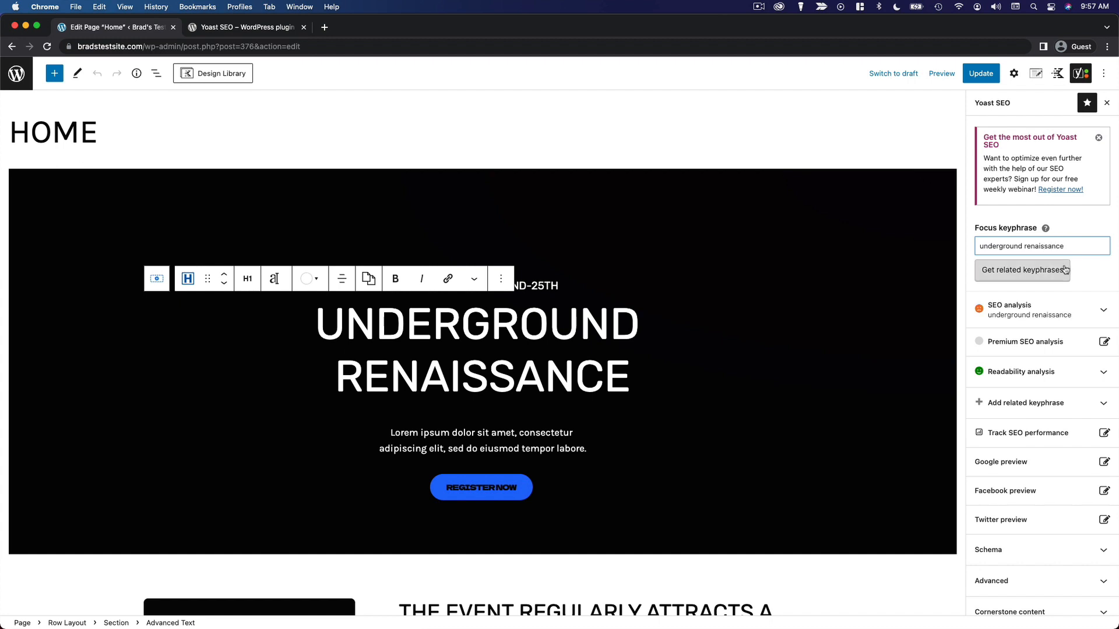
{"action": "left_click", "coordinate": [1089, 276]}
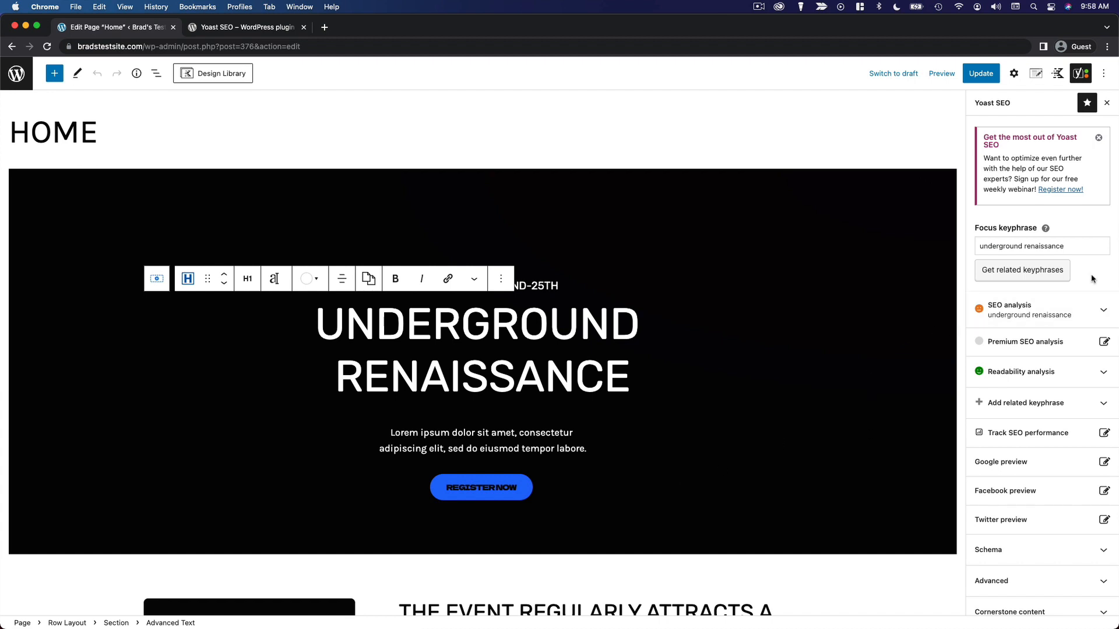
Review the problems, improvements and good results in the SEO analysis for the Home page's focus keyphrase
{"action": "left_click", "coordinate": [1054, 311]}
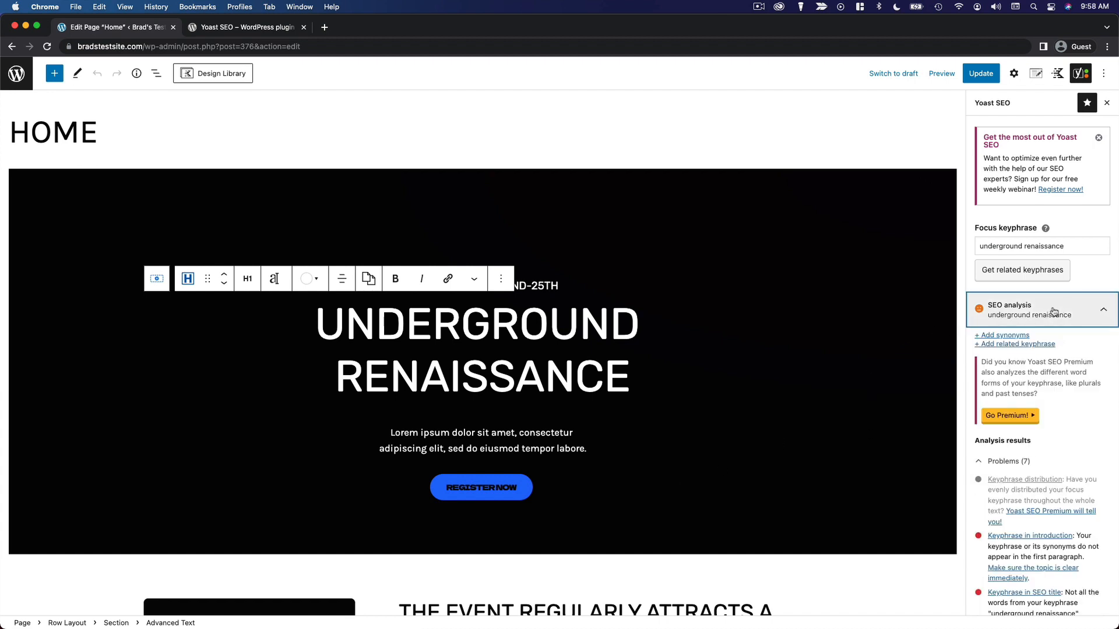
{"action": "scroll", "coordinate": [1068, 364], "scroll_direction": "down", "scroll_amount": 1}
{"action": "scroll", "coordinate": [1069, 364], "scroll_direction": "down", "scroll_amount": 10}
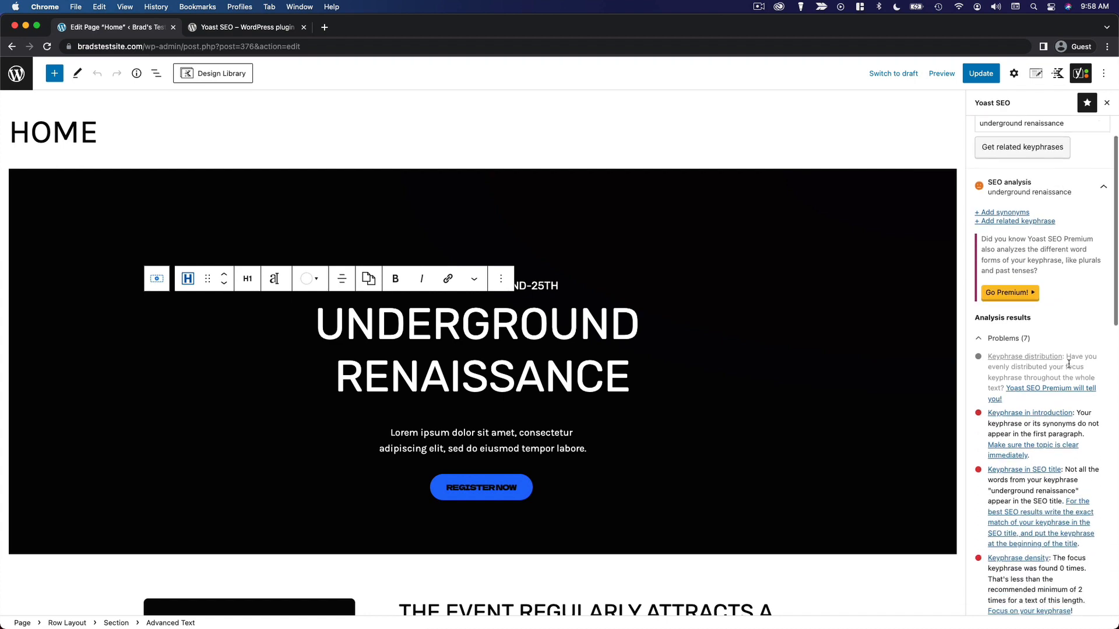
{"action": "scroll", "coordinate": [1068, 364], "scroll_direction": "down", "scroll_amount": 3}
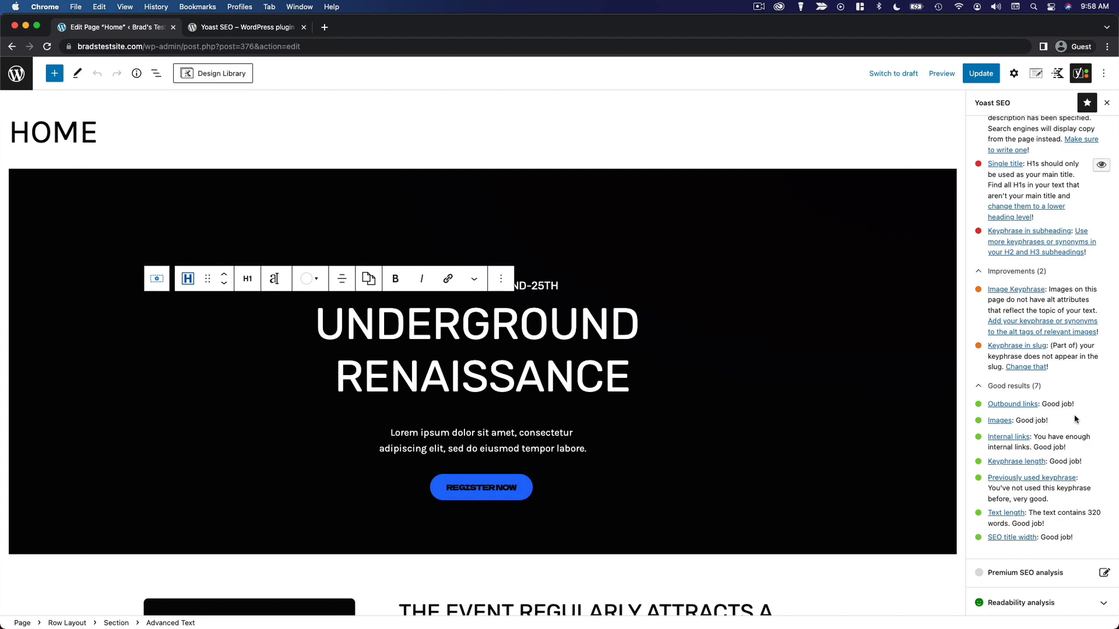
{"action": "scroll", "coordinate": [1056, 390], "scroll_direction": "up", "scroll_amount": 12}
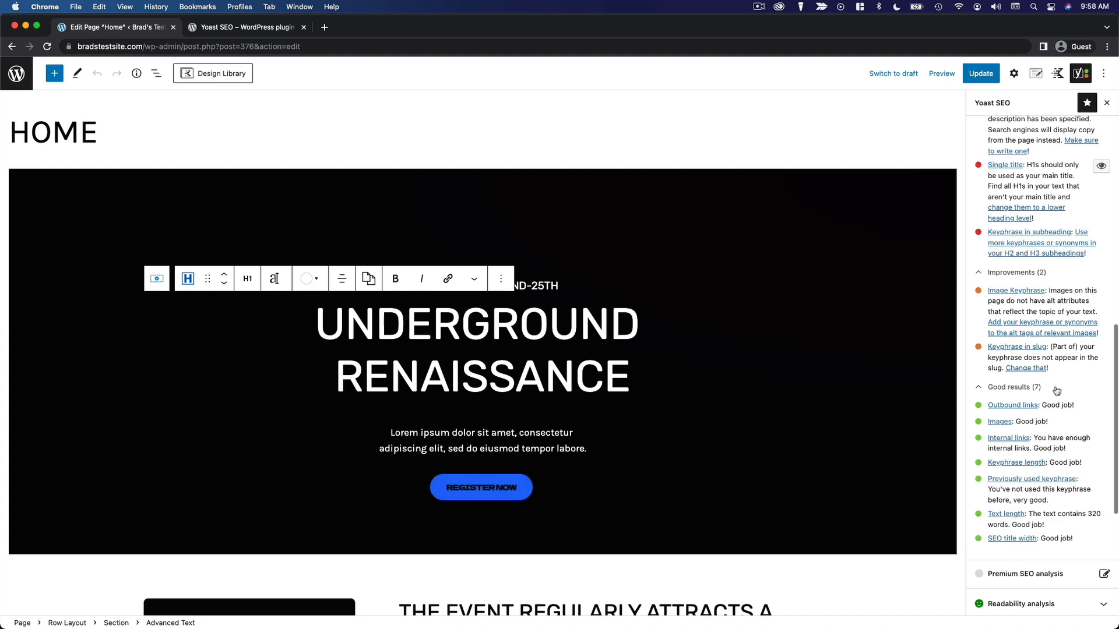
{"action": "scroll", "coordinate": [1056, 391], "scroll_direction": "up", "scroll_amount": 2}
{"action": "triple_click", "coordinate": [1019, 246]}
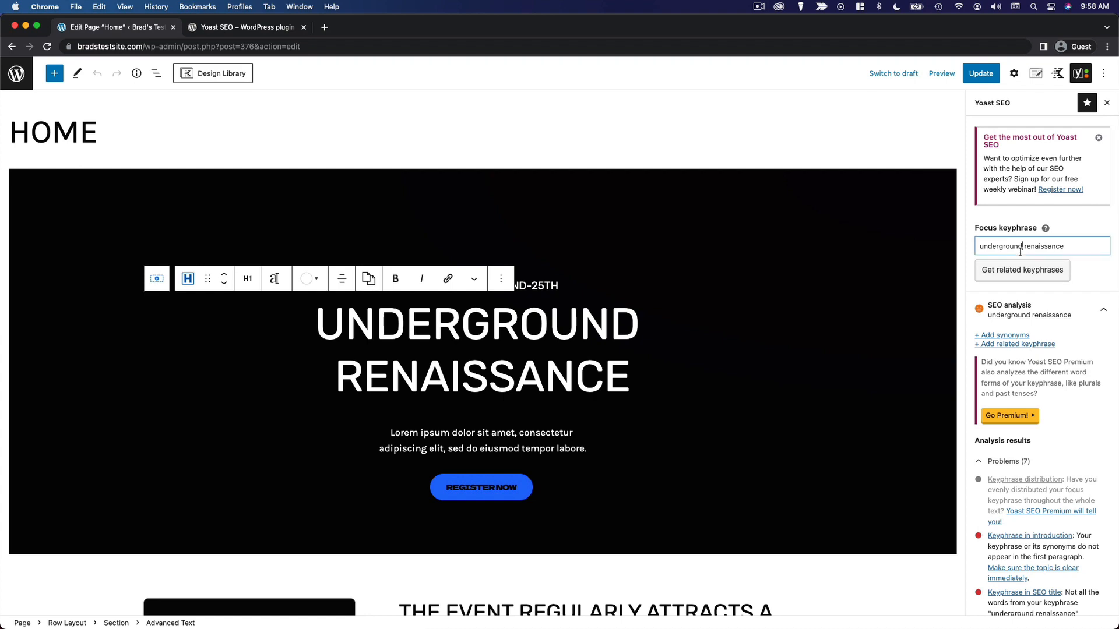
Go through the SEO analysis results again and skim Yoast's article on keyphrase density before returning to the Home page editor
{"action": "left_click", "coordinate": [1089, 278]}
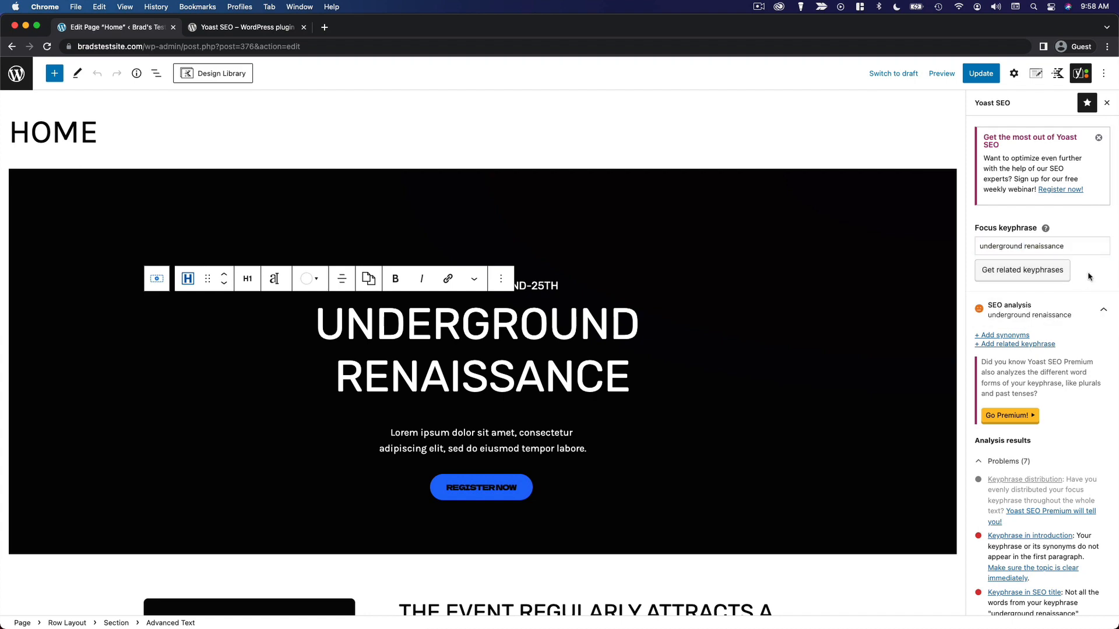
{"action": "scroll", "coordinate": [999, 501], "scroll_direction": "down", "scroll_amount": 10}
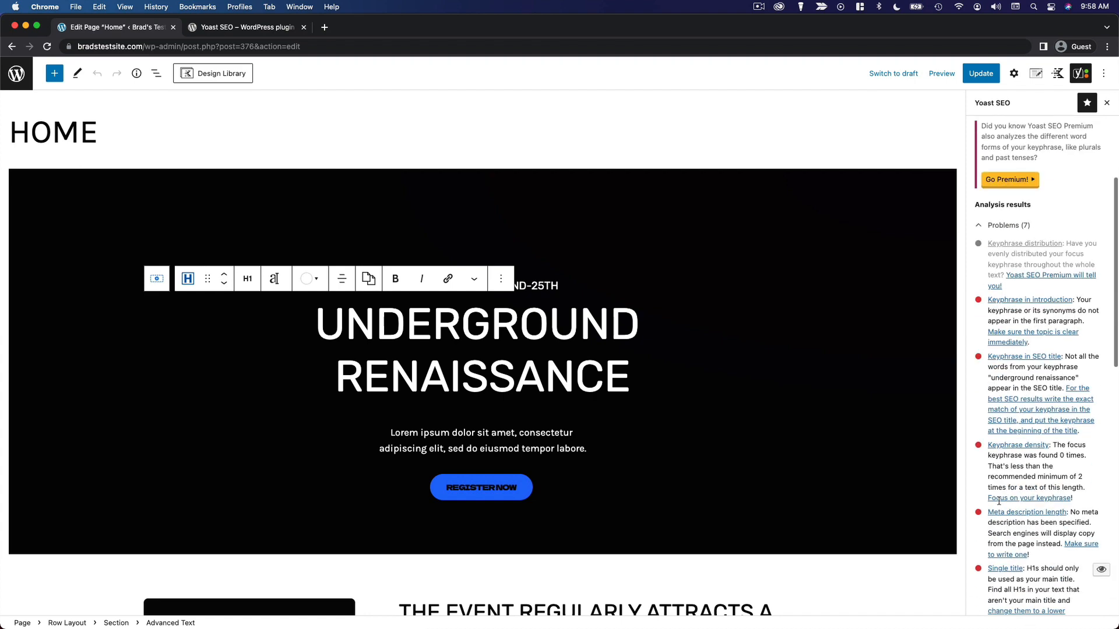
{"action": "scroll", "coordinate": [999, 501], "scroll_direction": "down", "scroll_amount": 8}
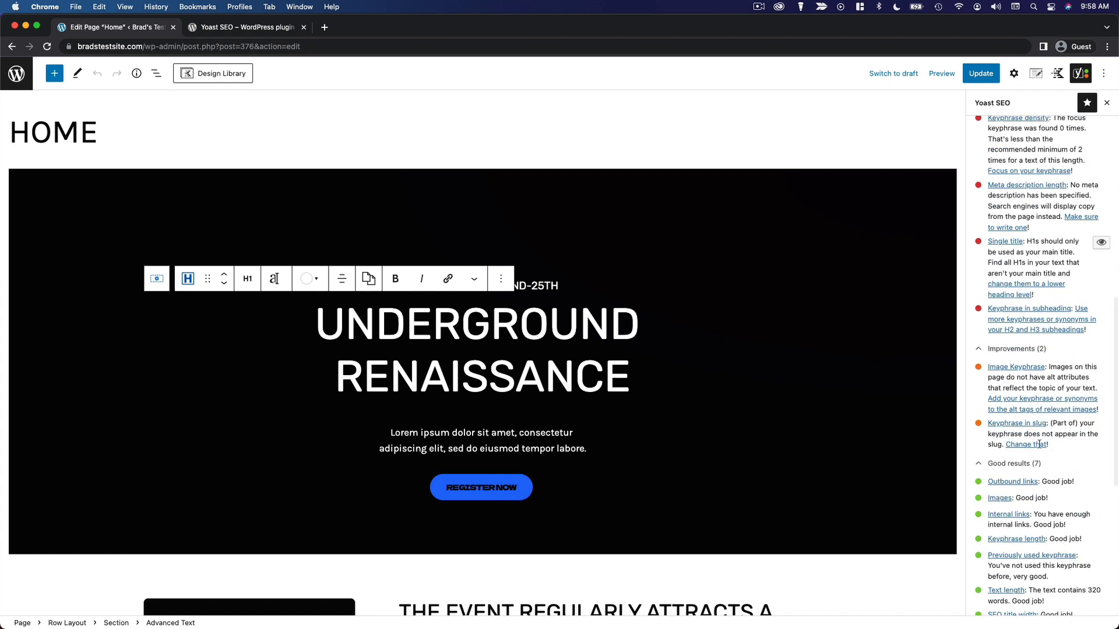
{"action": "scroll", "coordinate": [1007, 467], "scroll_direction": "down", "scroll_amount": 4}
{"action": "scroll", "coordinate": [1007, 467], "scroll_direction": "up", "scroll_amount": 12}
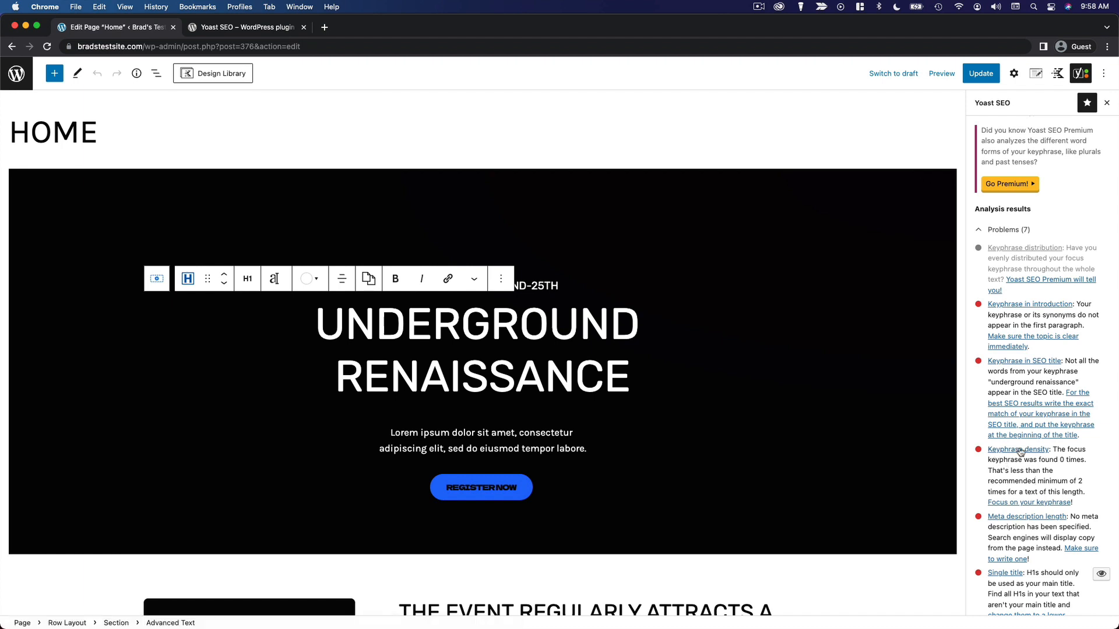
{"action": "left_click", "coordinate": [1015, 452]}
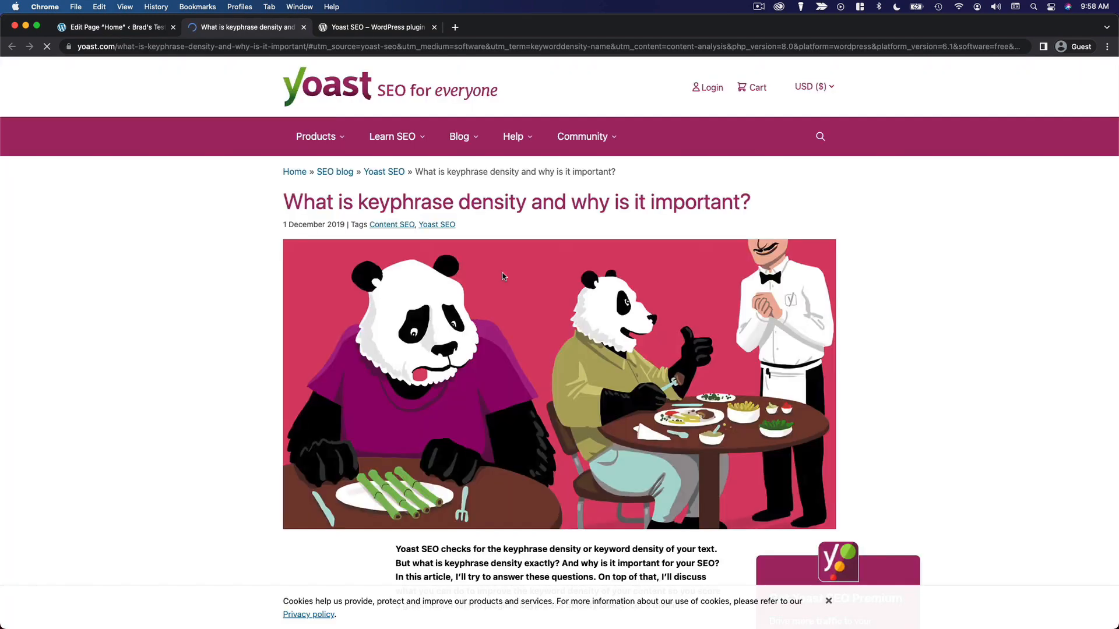
{"action": "scroll", "coordinate": [536, 294], "scroll_direction": "down", "scroll_amount": 8}
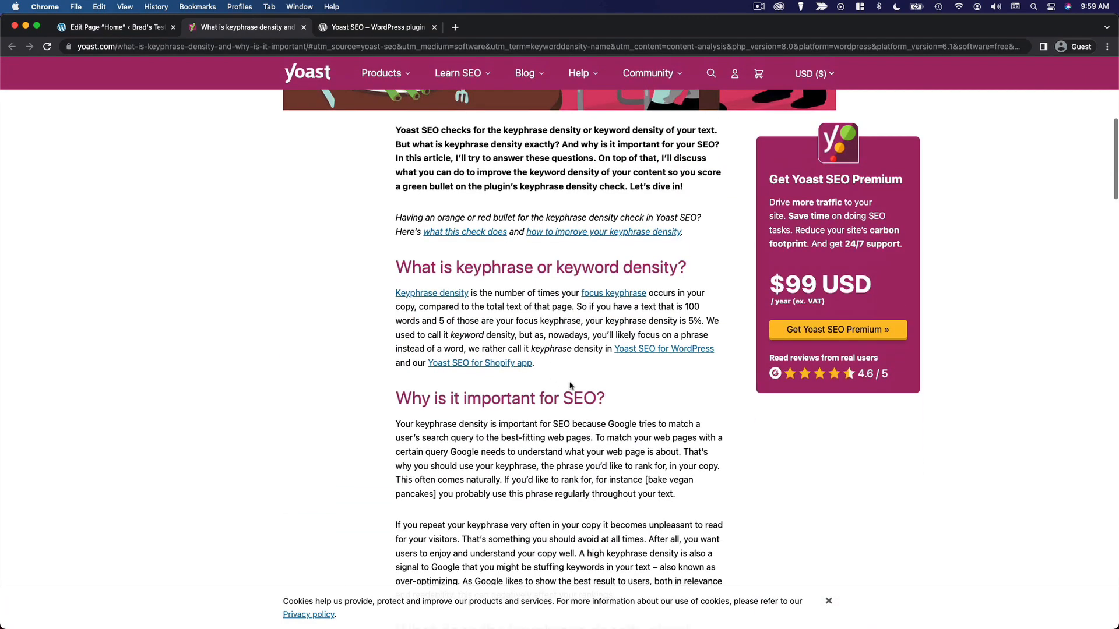
{"action": "scroll", "coordinate": [585, 381], "scroll_direction": "up", "scroll_amount": 8}
{"action": "scroll", "coordinate": [474, 452], "scroll_direction": "down", "scroll_amount": 8}
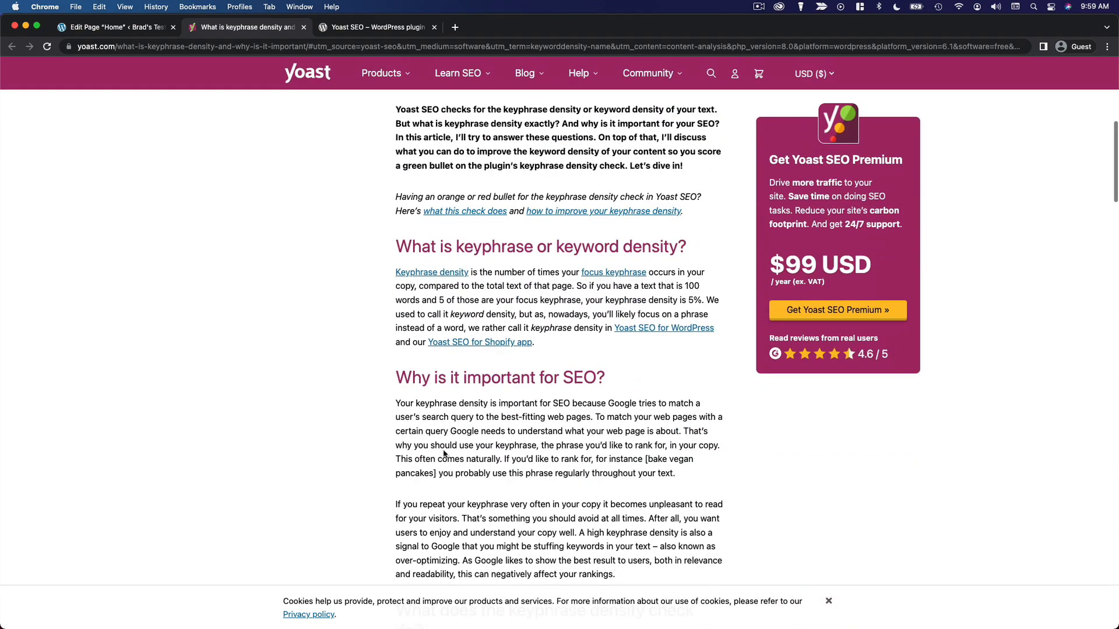
{"action": "scroll", "coordinate": [479, 444], "scroll_direction": "up", "scroll_amount": 8}
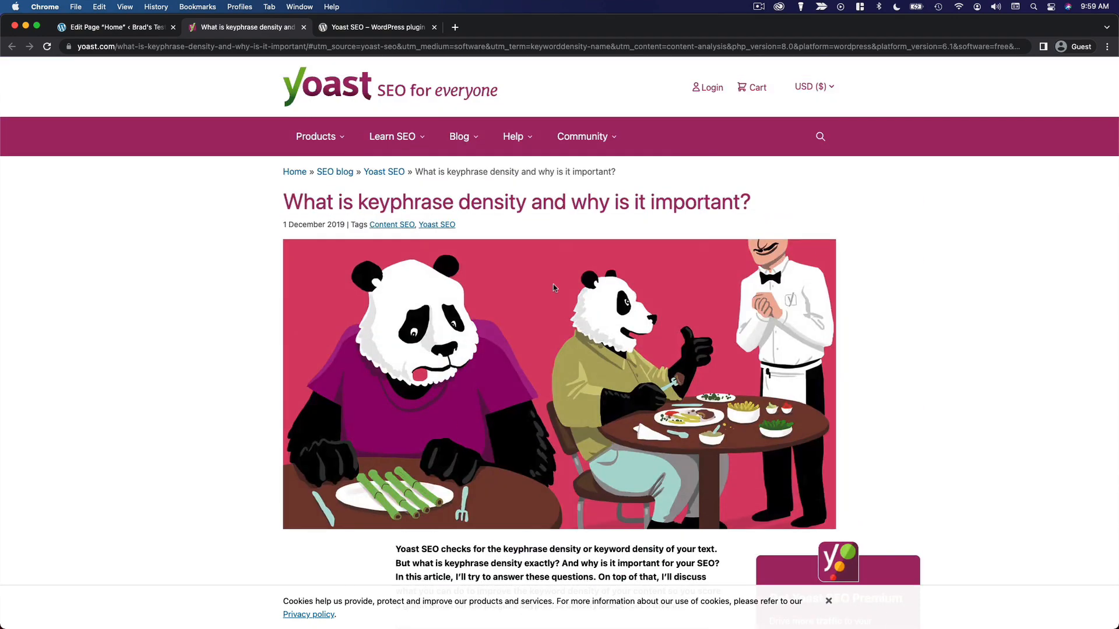
{"action": "left_click", "coordinate": [112, 28]}
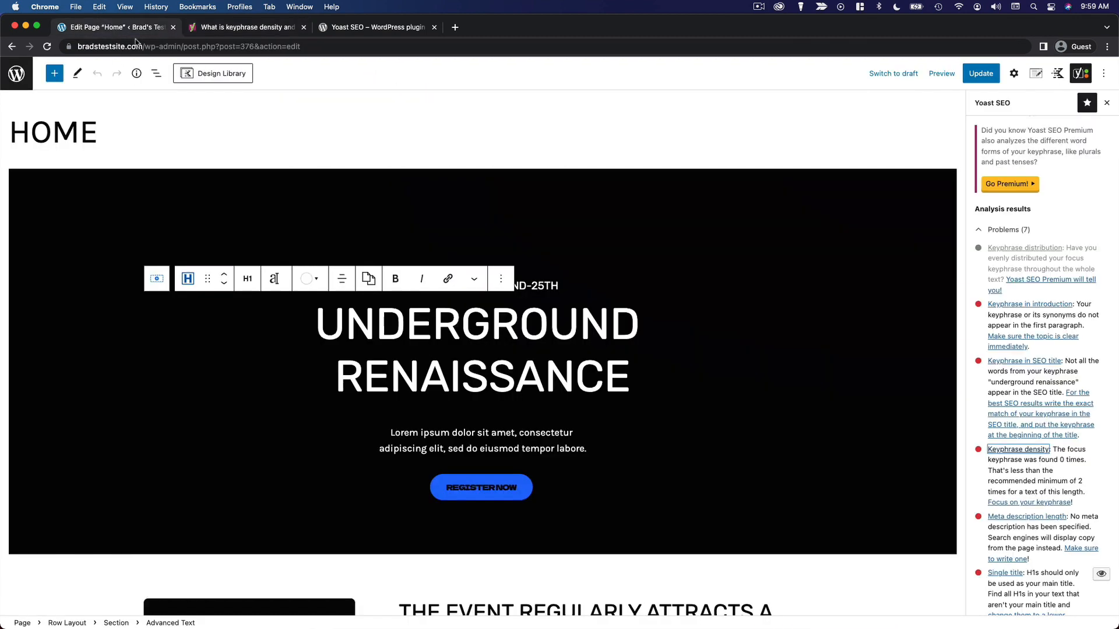
Collapse the SEO analysis and open the Google preview showing the desktop result
{"action": "scroll", "coordinate": [1062, 251], "scroll_direction": "up", "scroll_amount": 5}
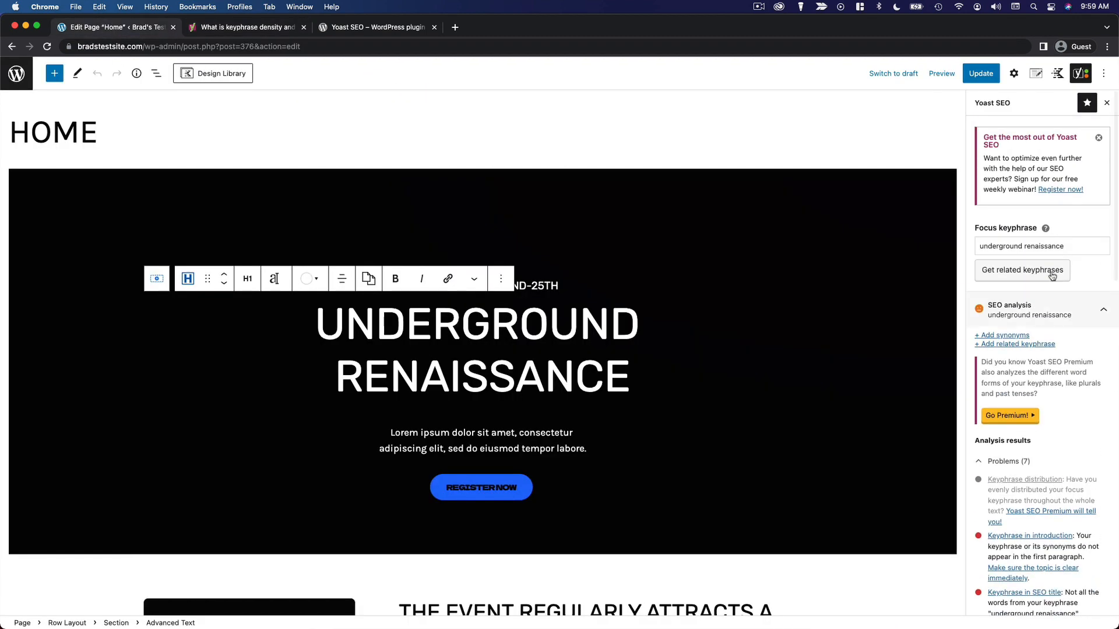
{"action": "left_click", "coordinate": [1079, 317]}
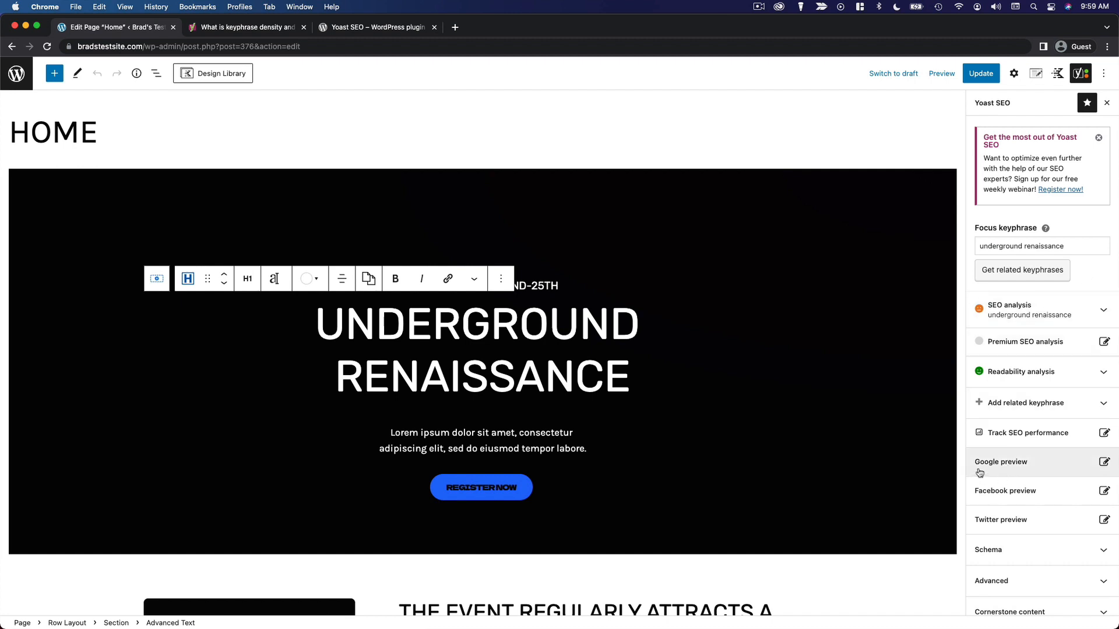
{"action": "left_click", "coordinate": [1053, 468]}
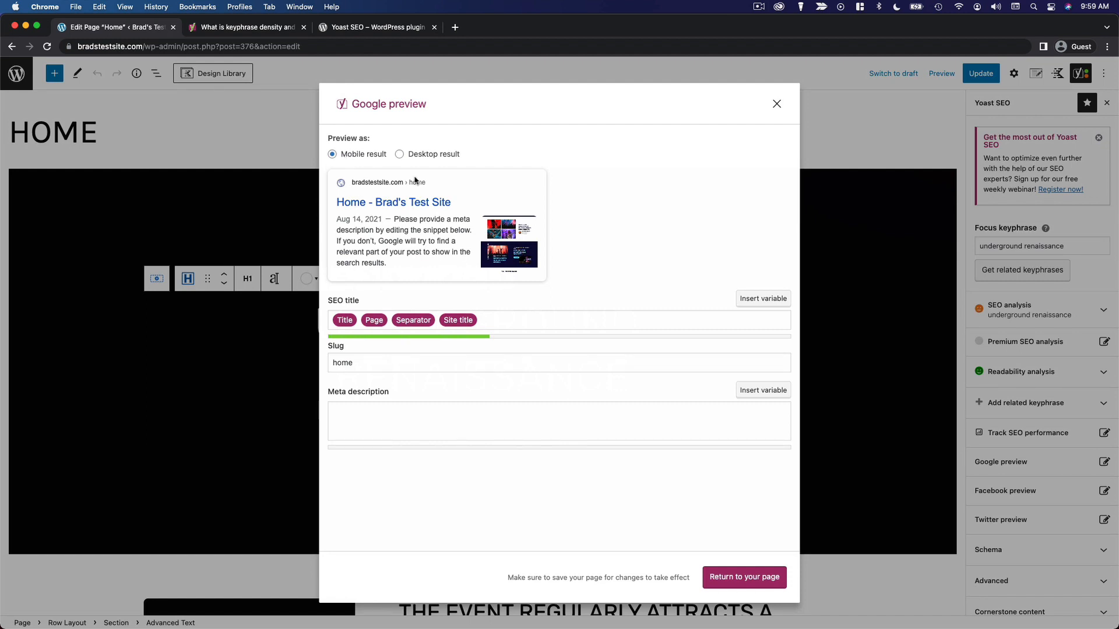
{"action": "left_click", "coordinate": [422, 160]}
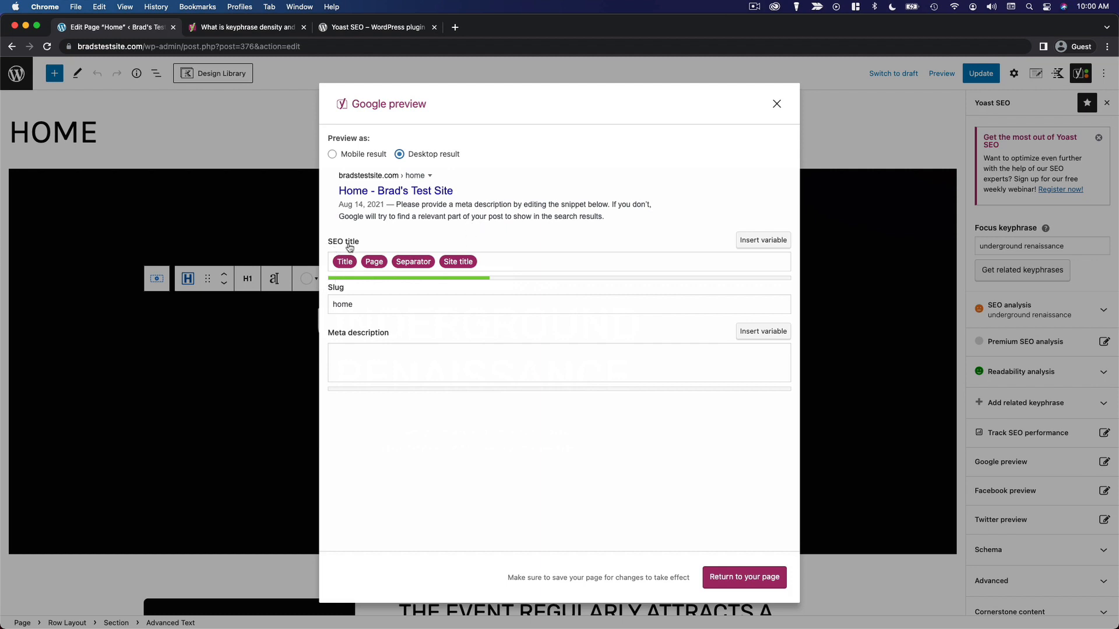
Replace all the variables in the SEO title with the site's title as plain text
{"action": "left_click", "coordinate": [493, 263]}
{"action": "key", "text": "super+a"}
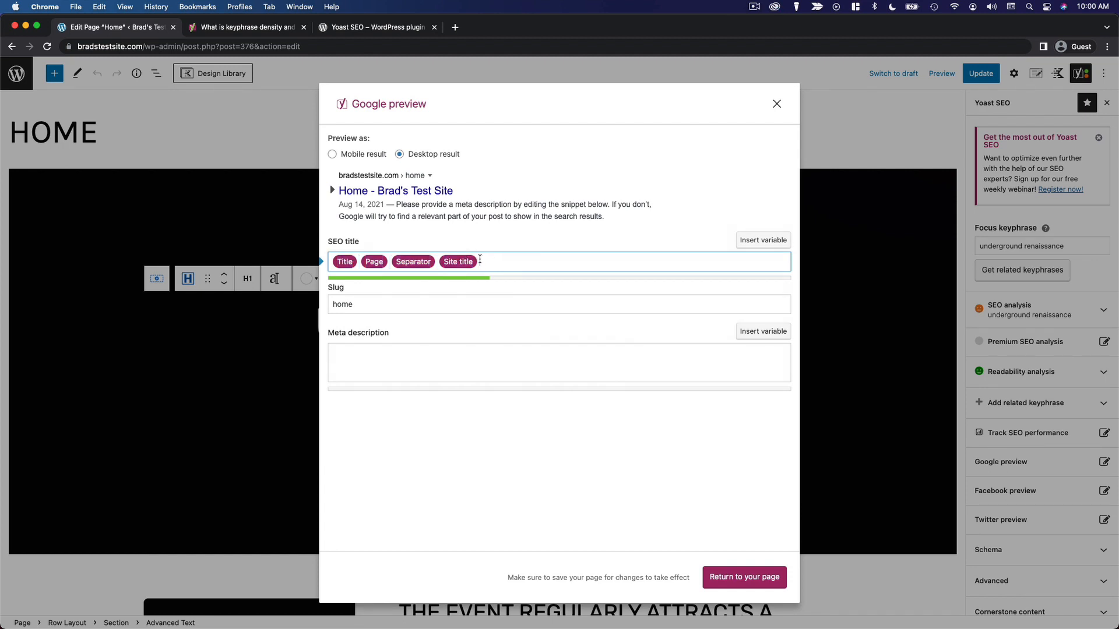
{"action": "key", "text": "super+a"}
{"action": "key", "text": "BackSpace"}
{"action": "type", "text": "Brad"}
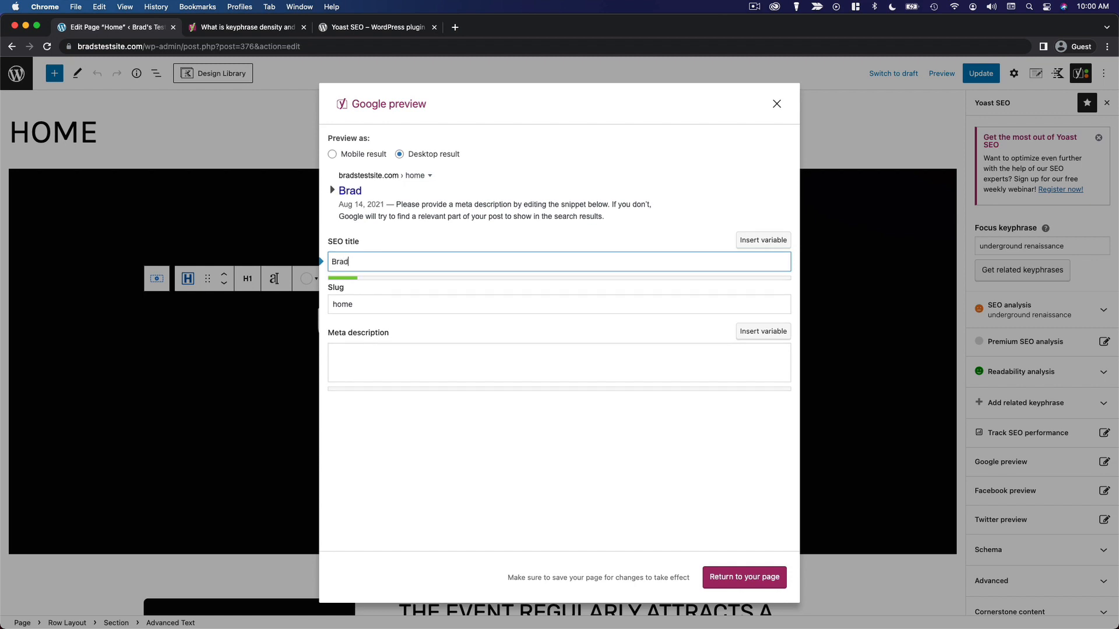
{"action": "type", "text": "'s Test Site"}
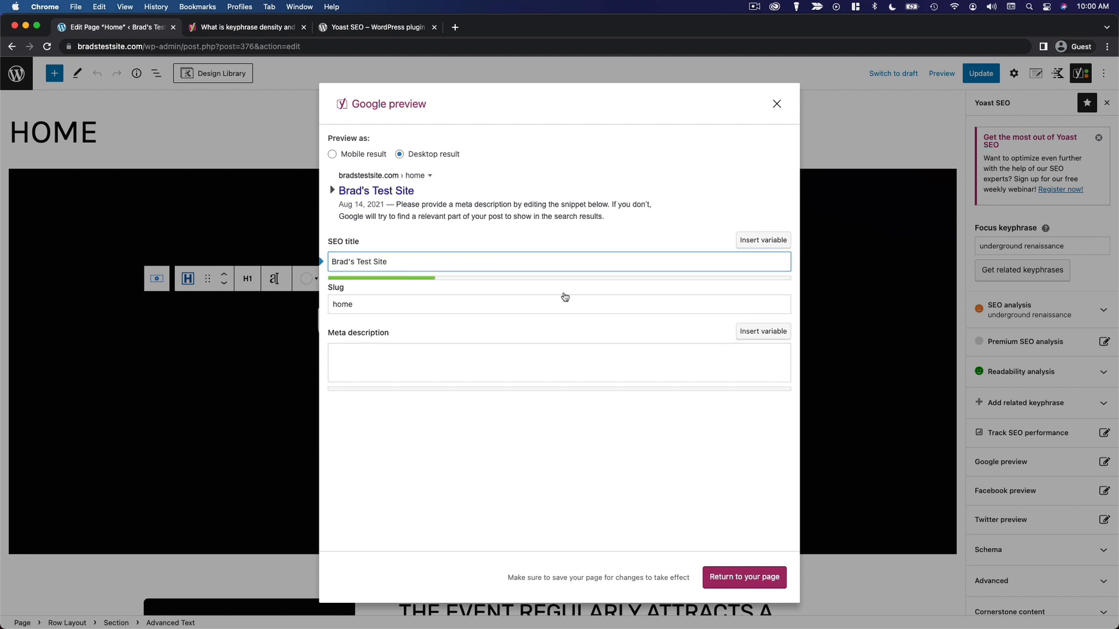
{"action": "left_click", "coordinate": [585, 243]}
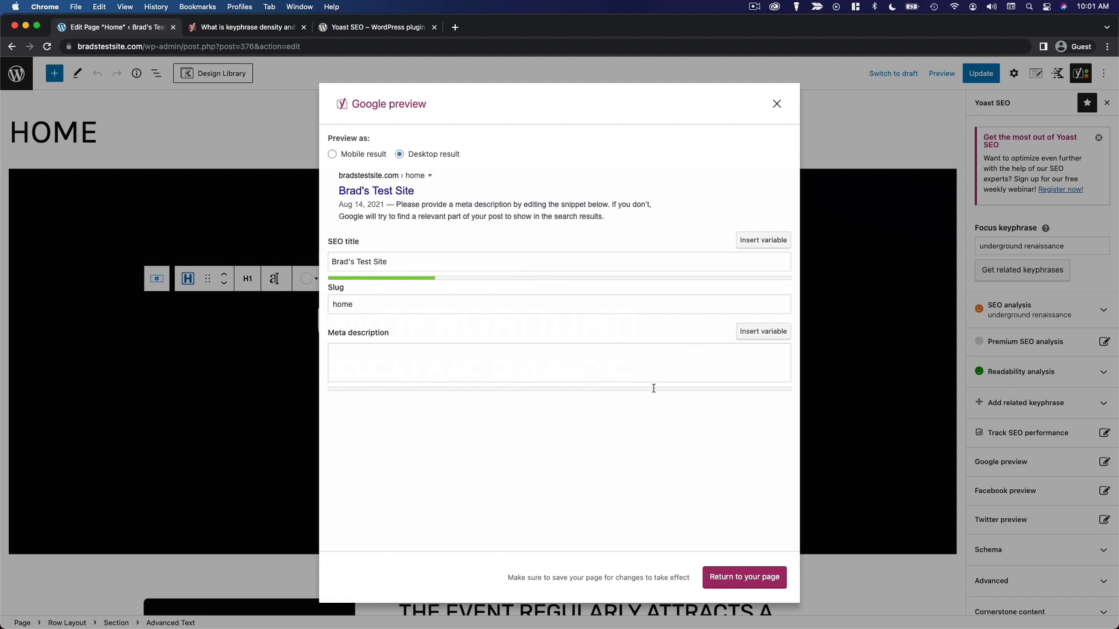
Set the meta description to "Lorem ipsum dolor sit amet, consectetur adipiscing elit. Nulla blandit sollicitudin aliquam. Nulla pharetra purus fringilla elit pretium."
{"action": "left_click", "coordinate": [387, 367]}
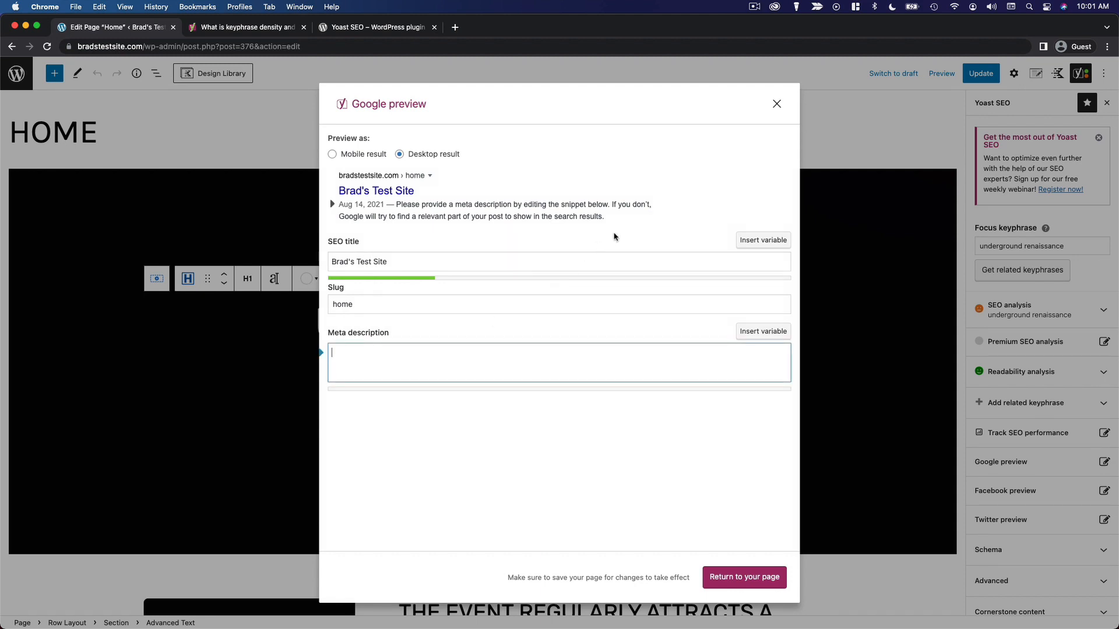
{"action": "left_click_drag", "start_coordinate": [606, 216], "coordinate": [397, 208]}
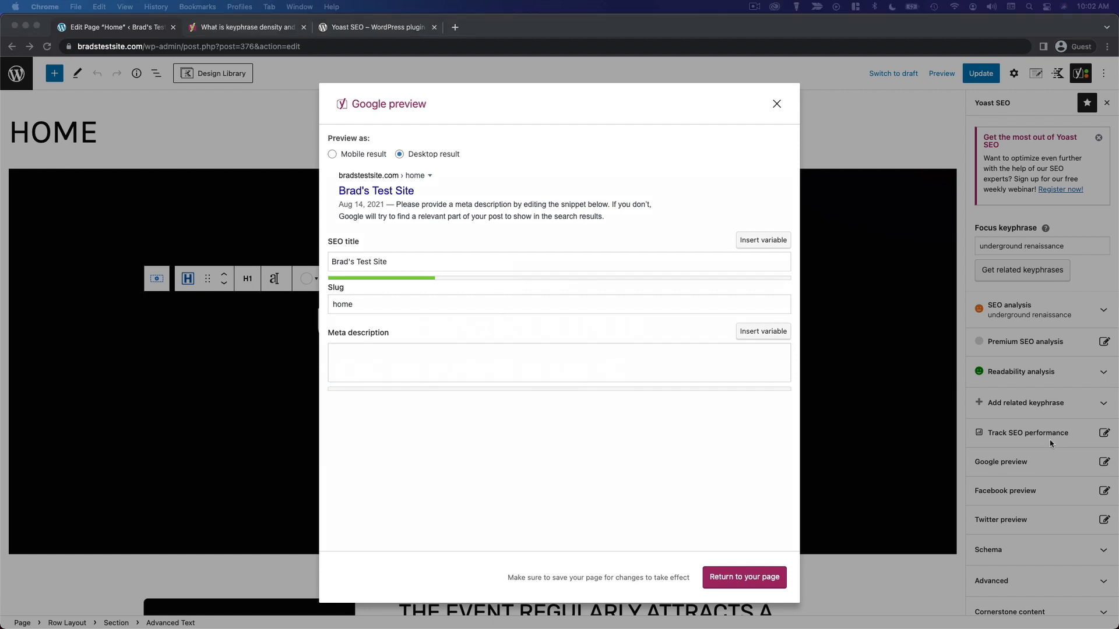
{"action": "left_click", "coordinate": [617, 362]}
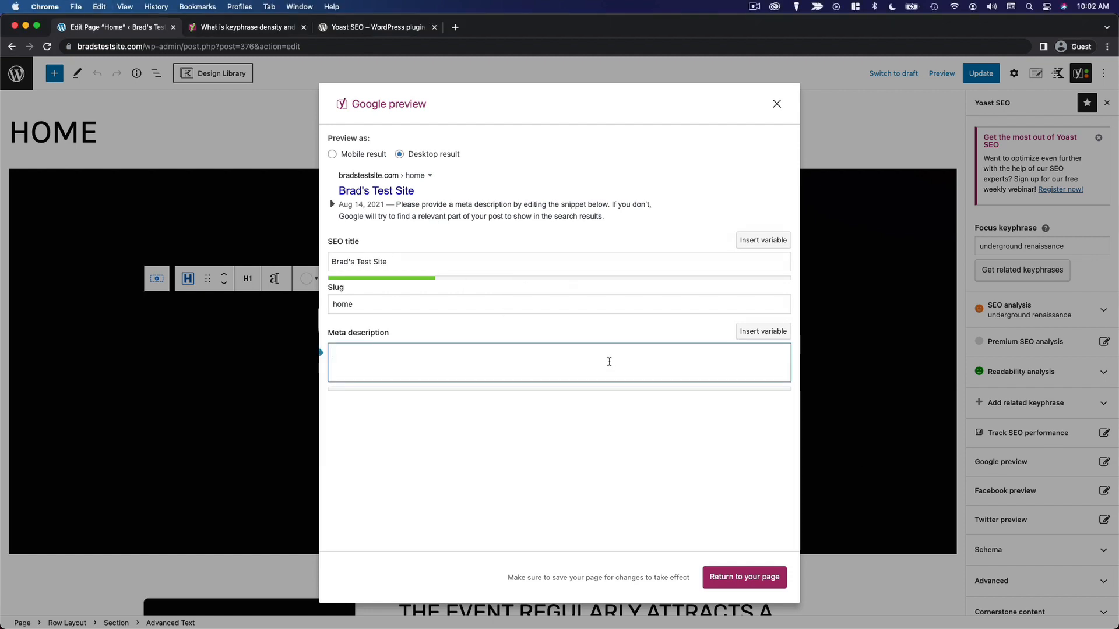
{"action": "type", "text": "Lorem ipsum dolor sit amet, consectetur adipiscing elit. Nulla blandit sollicitudin aliquam. Nulla pharetra purus fringilla elit pretium, et congue nunc mattis."}
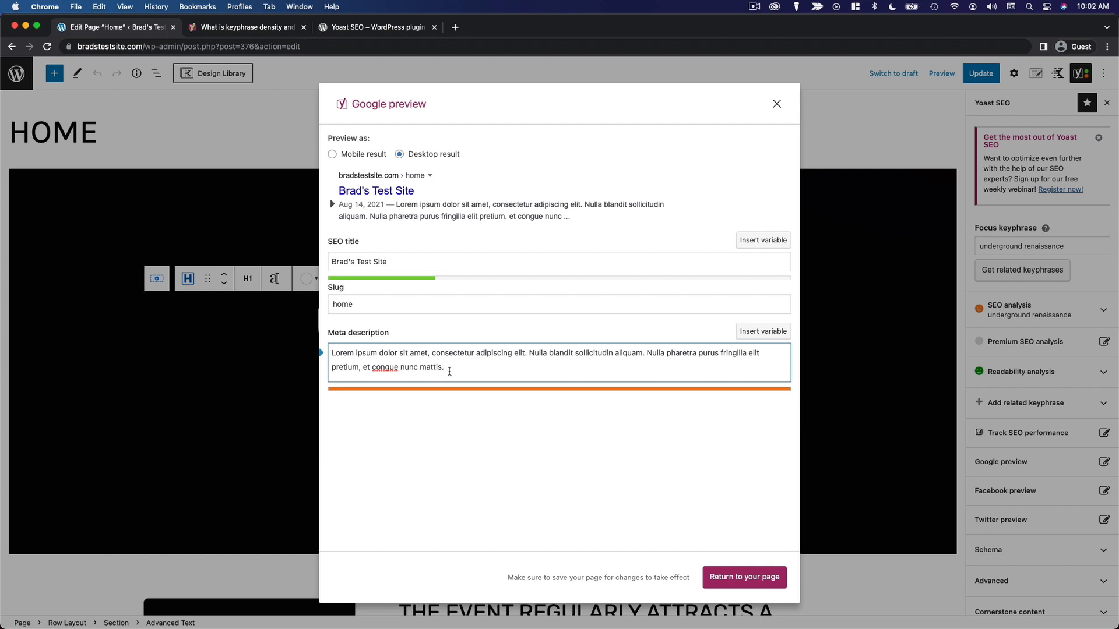
{"action": "left_click_drag", "start_coordinate": [449, 371], "coordinate": [362, 372]}
{"action": "key", "text": "BackSpace"}
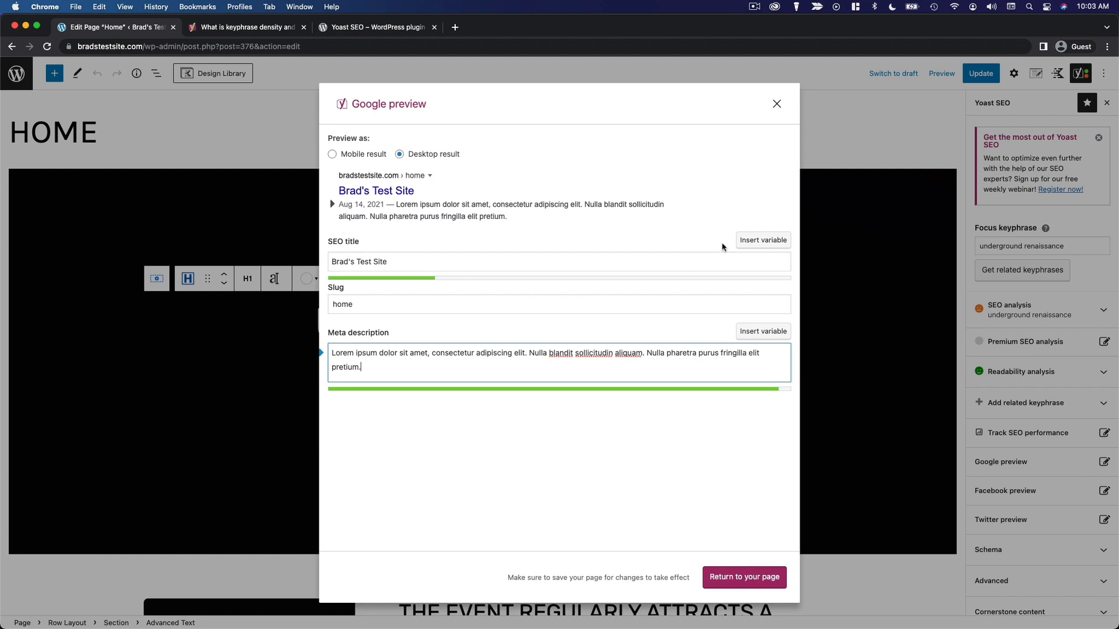
{"action": "left_click", "coordinate": [778, 241]}
{"action": "left_click", "coordinate": [778, 241]}
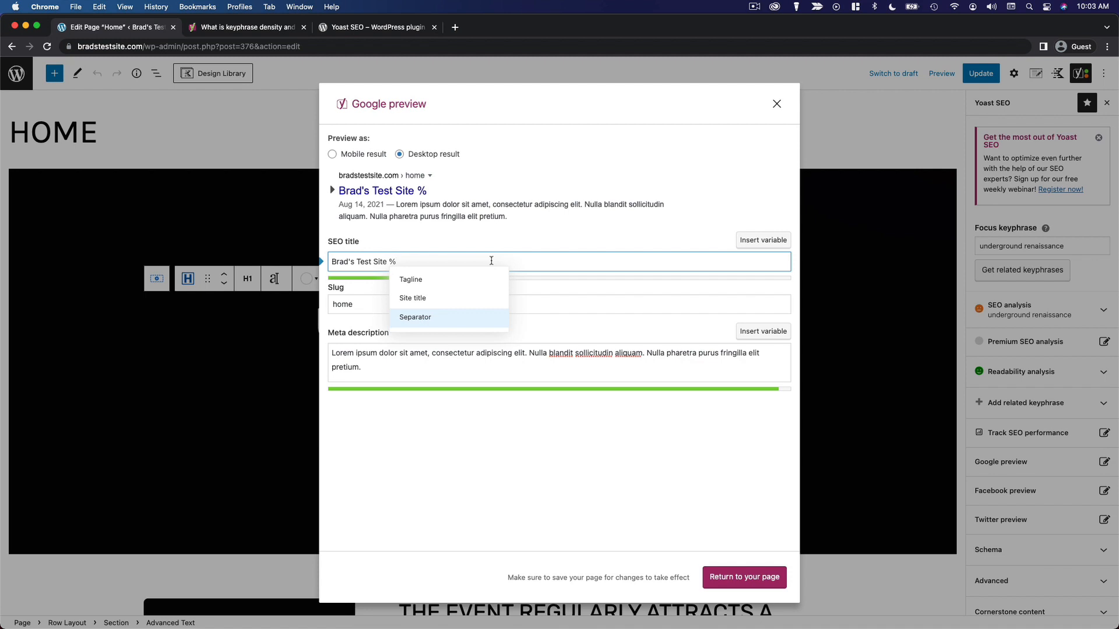
{"action": "key", "text": "BackSpace"}
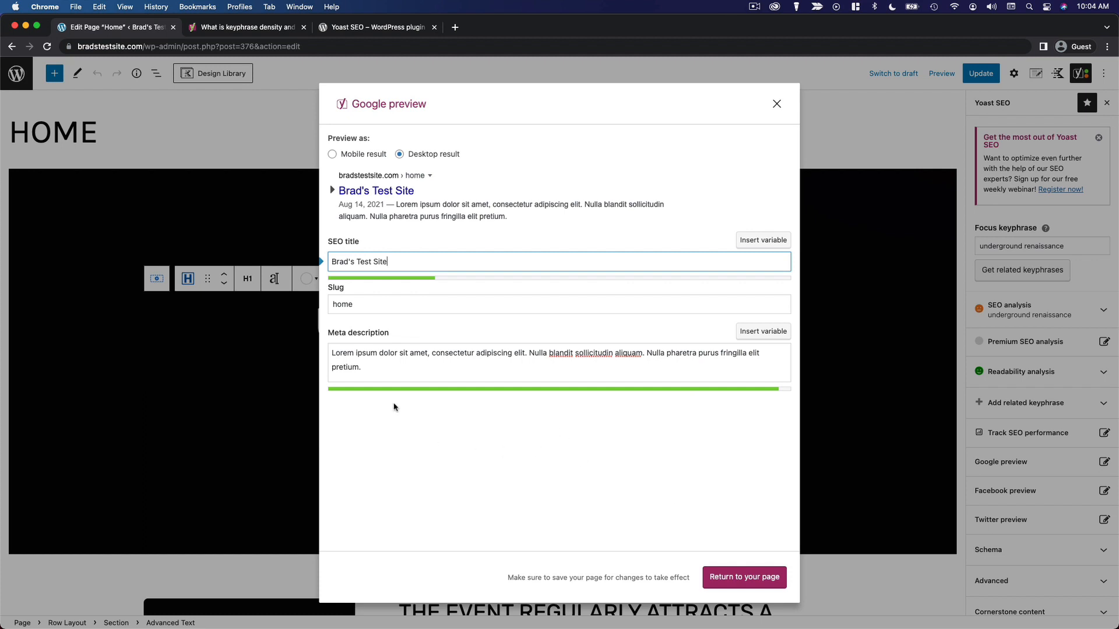
Switch the Google preview to the mobile result, then return to the page and save the Home page's changes
{"action": "left_click", "coordinate": [367, 155]}
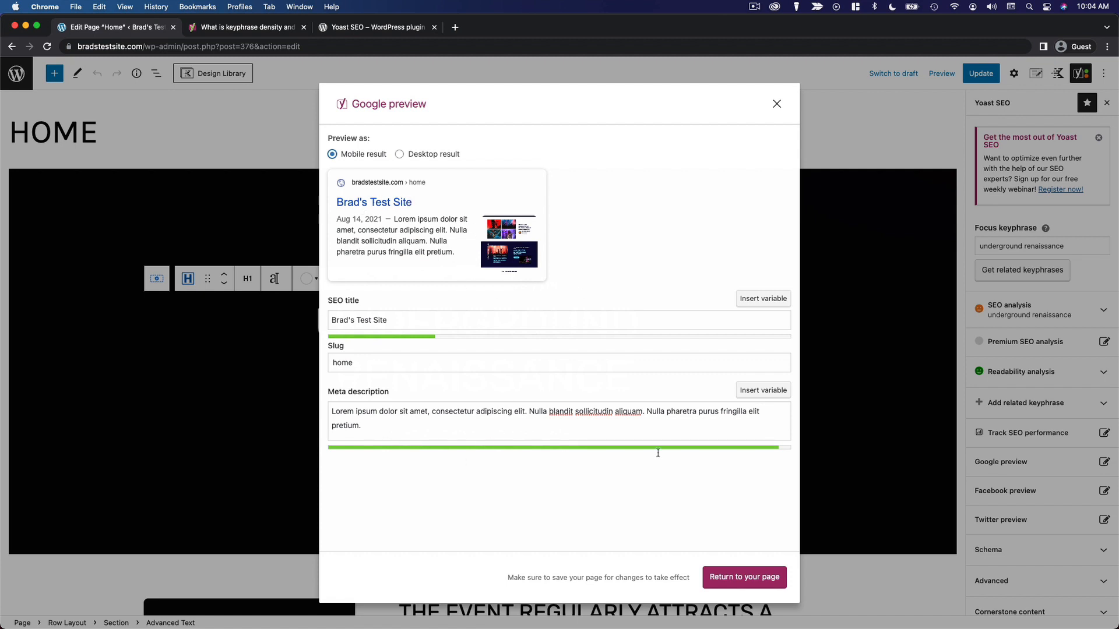
{"action": "left_click", "coordinate": [752, 585]}
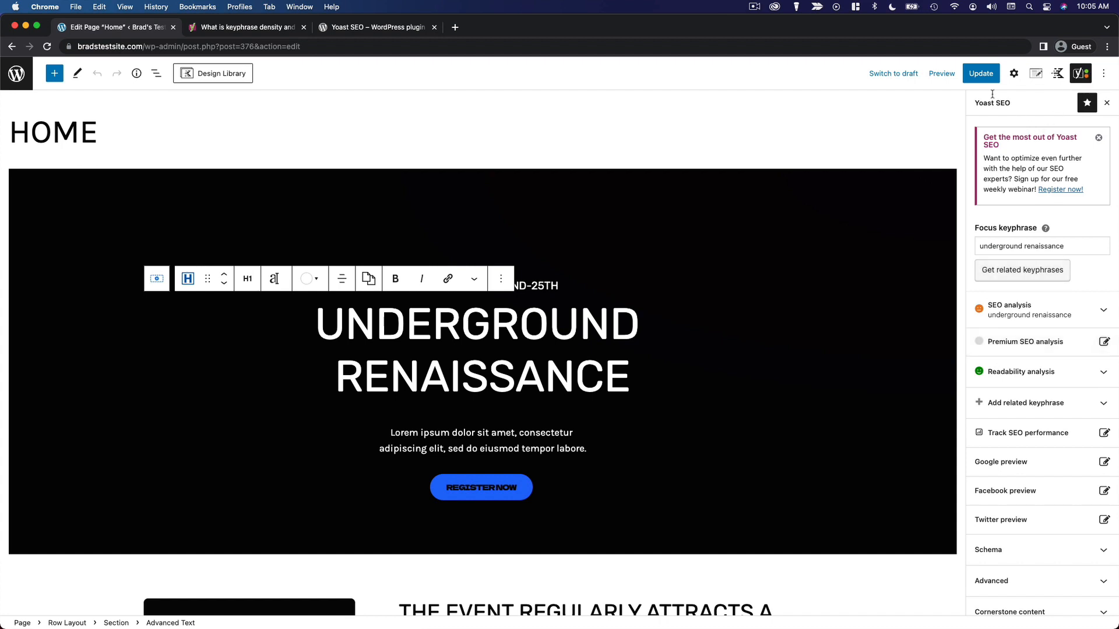
{"action": "left_click", "coordinate": [987, 74]}
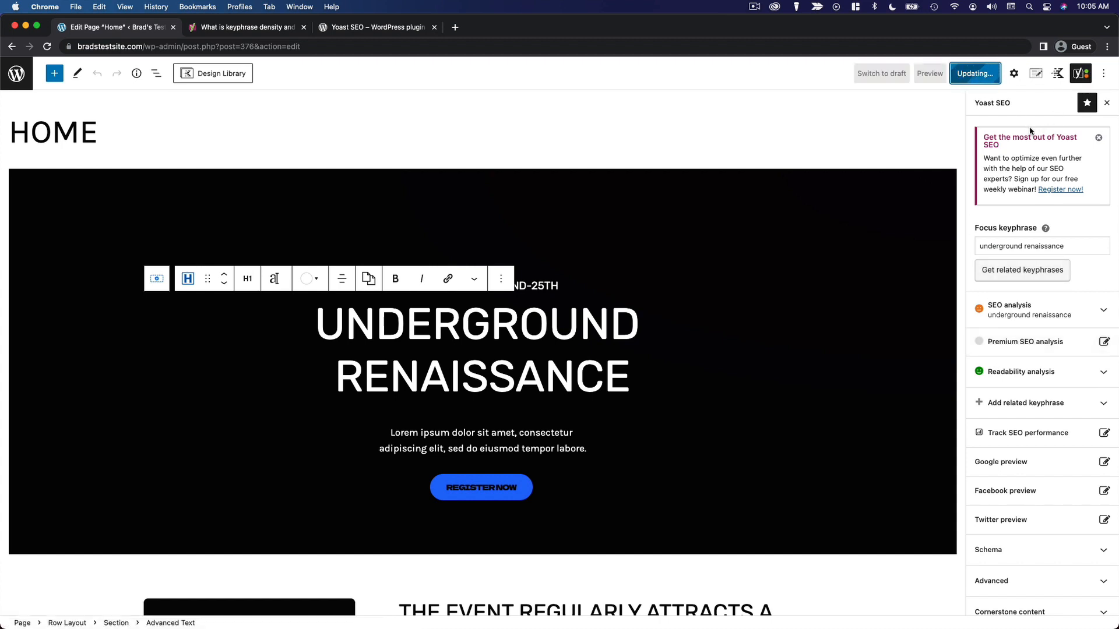